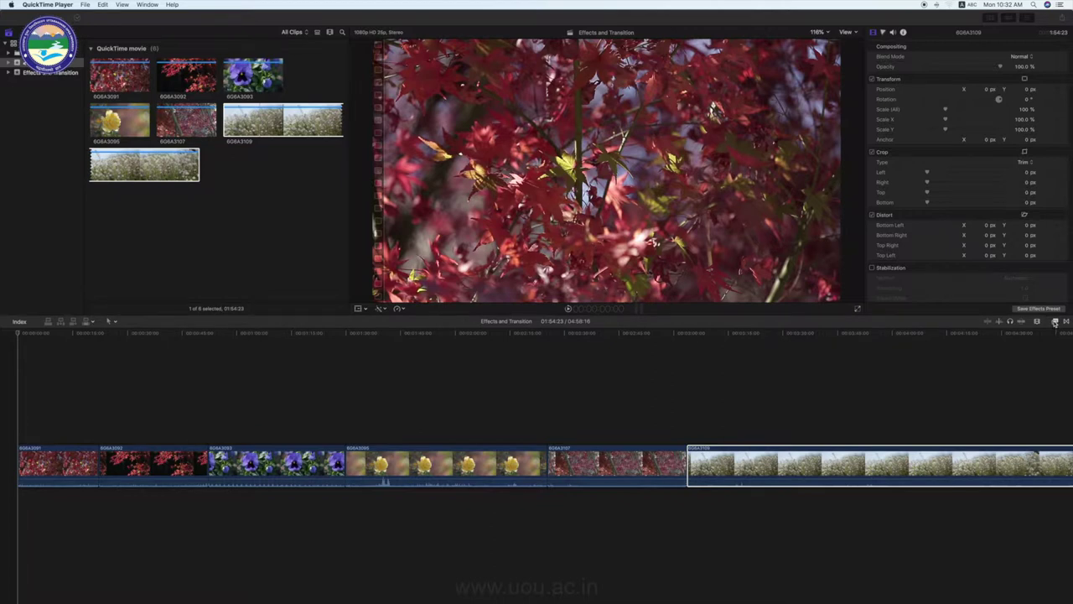
Open the Effects browser and list effects from the All category.
click(1055, 322)
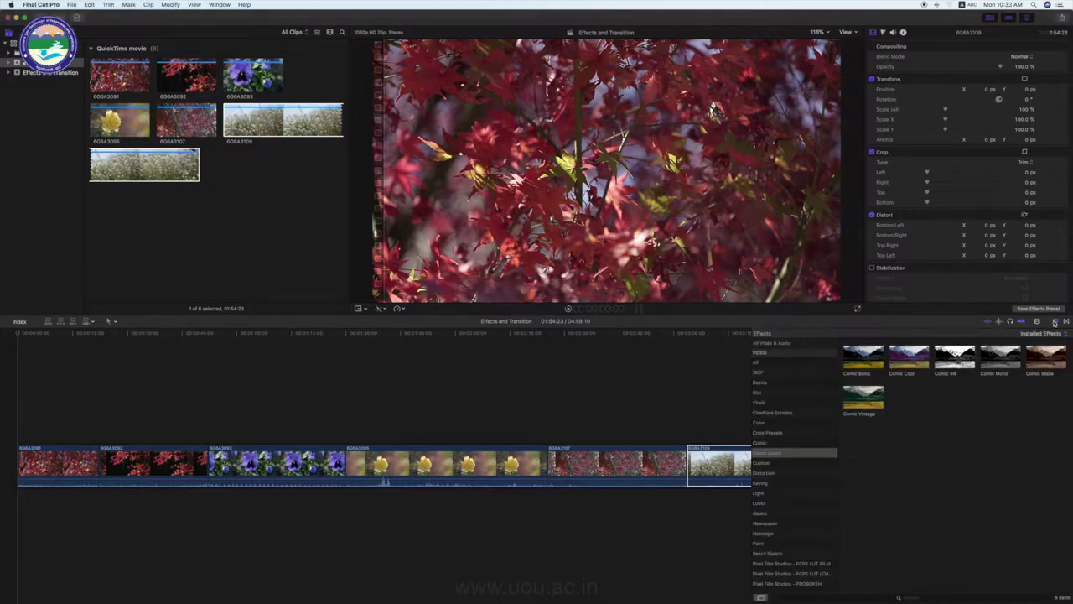
click(808, 363)
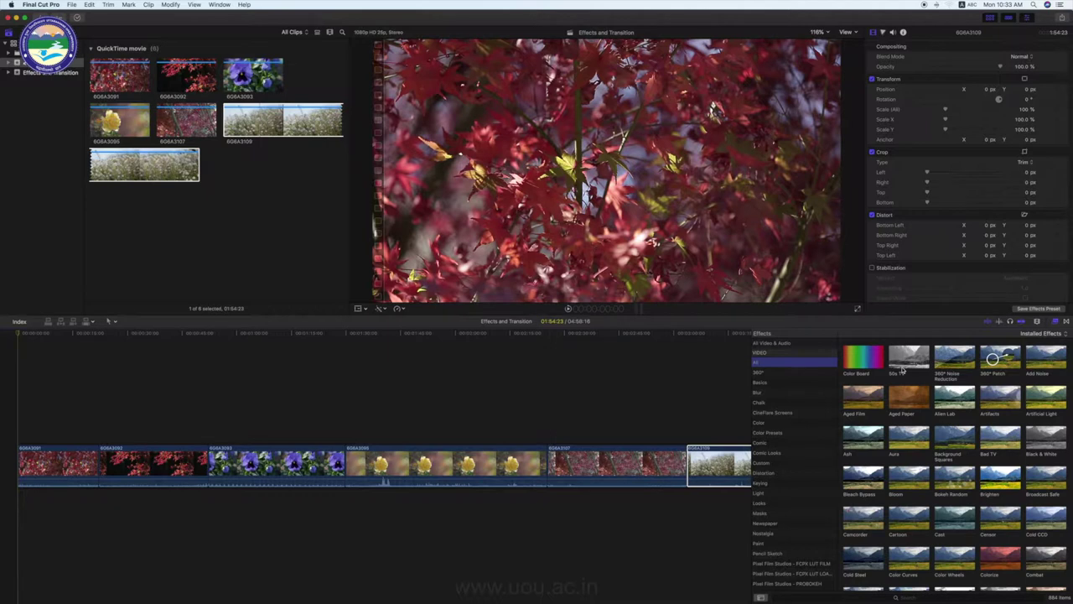
Play the timeline from the start, then select the first red-leaves clip and preview 50s TV.
click(18, 334)
key(space)
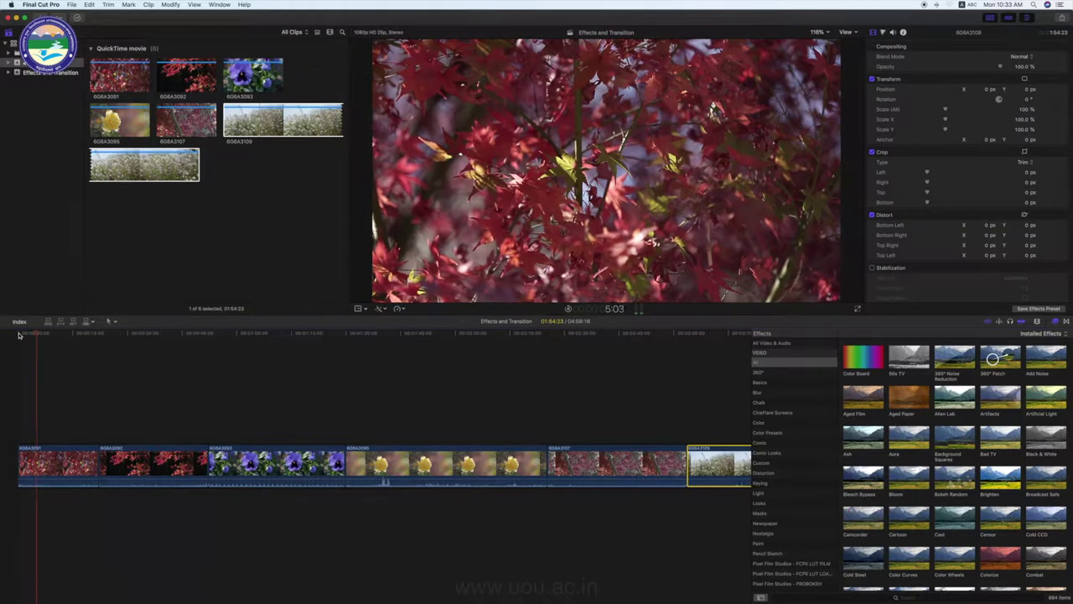
key(space)
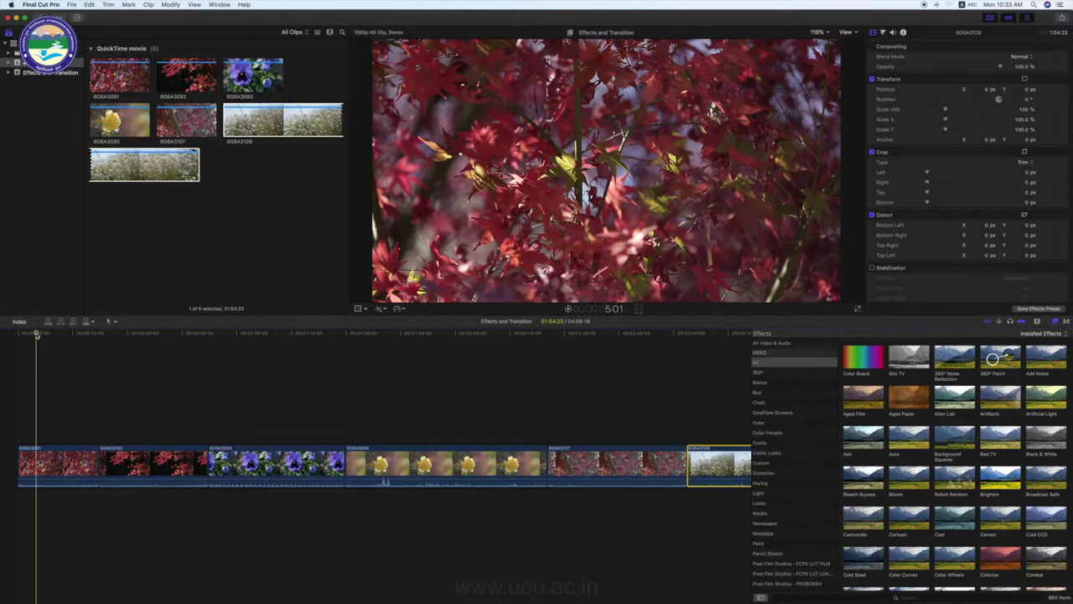
click(62, 466)
click(911, 358)
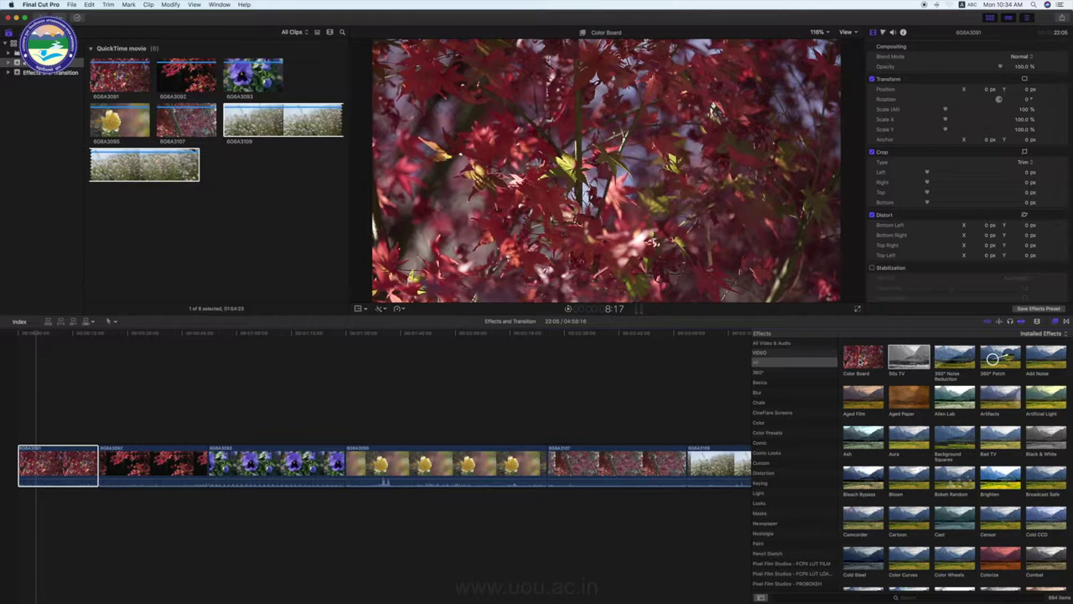
Drag 50s TV onto the first red-leaves clip and play it back in black-and-white.
click(908, 361)
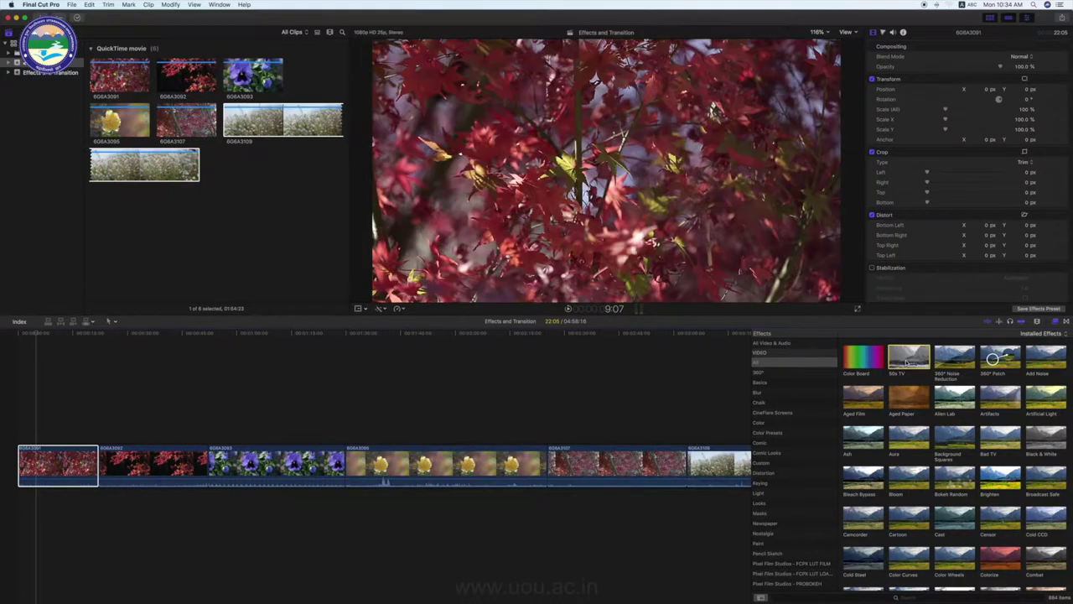
mouse_move(908, 361)
mouse_down()
mouse_move(57, 427)
mouse_move(54, 475)
mouse_up()
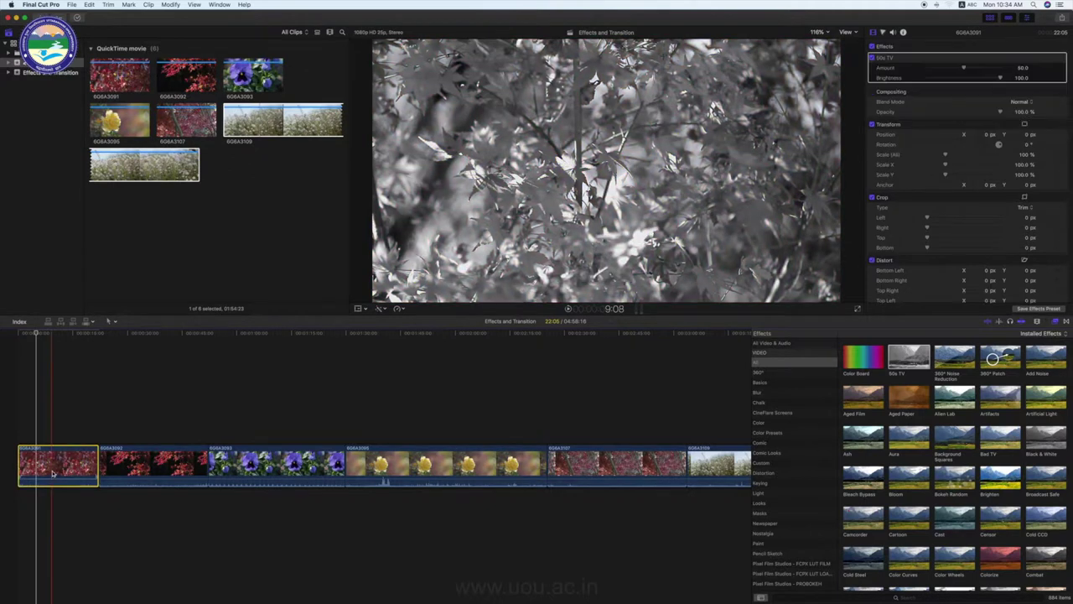
key(space)
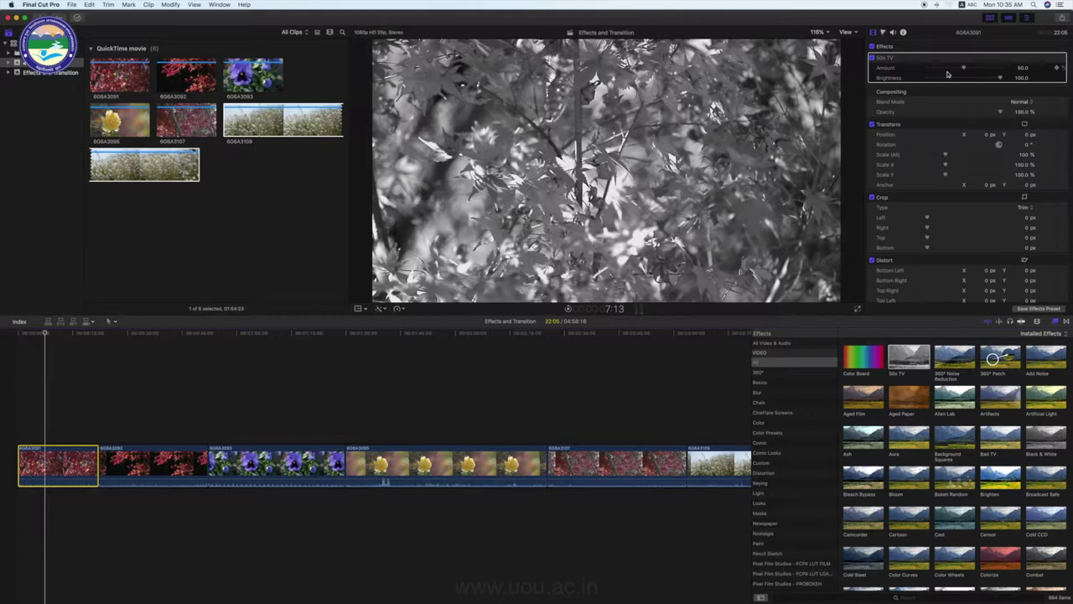
mouse_move(963, 68)
mouse_down()
mouse_move(938, 70)
mouse_move(962, 71)
mouse_up()
mouse_move(963, 69)
mouse_down()
mouse_move(939, 71)
mouse_move(958, 71)
mouse_move(942, 70)
mouse_move(946, 81)
mouse_up()
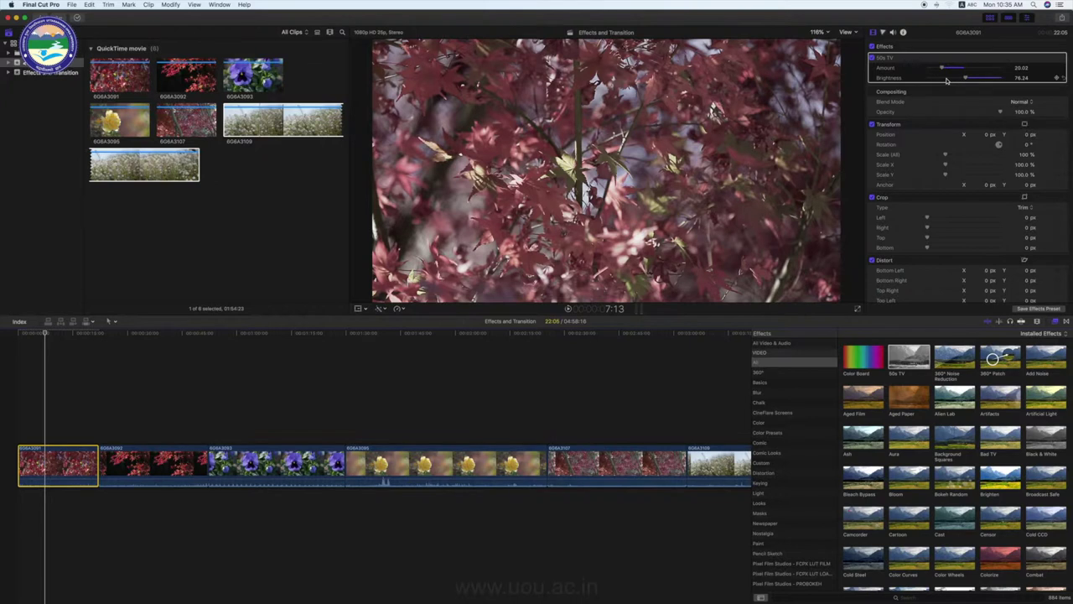
click(1065, 79)
click(1065, 69)
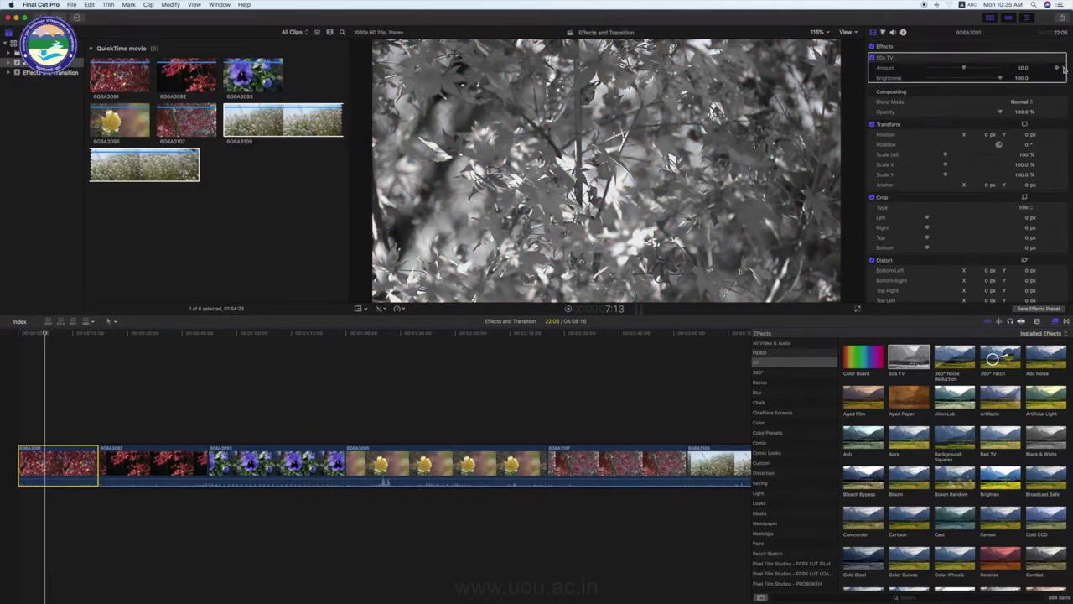
click(889, 77)
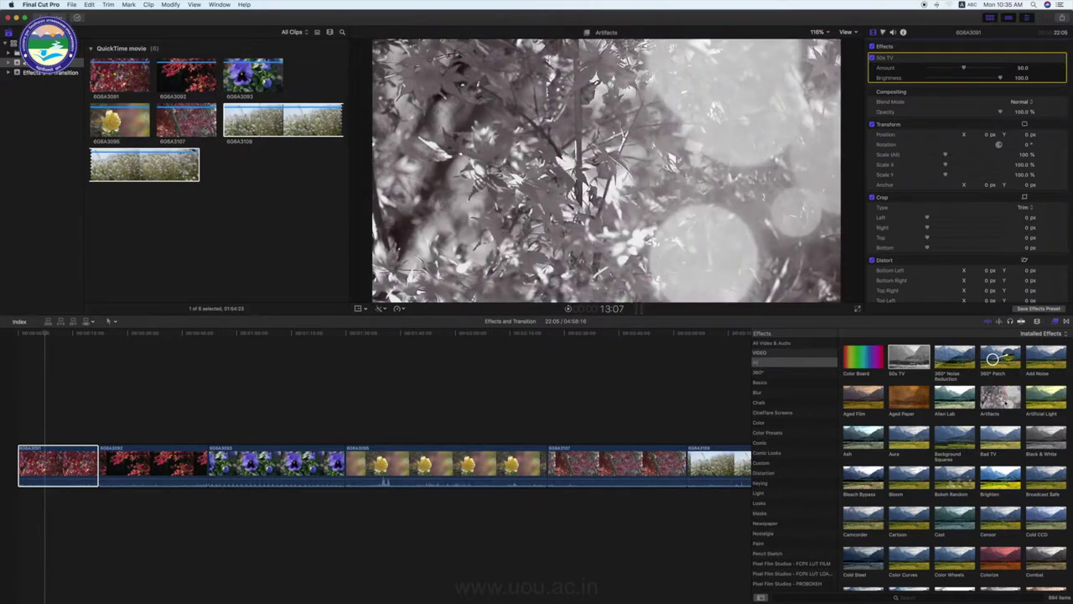
Add Artifacts to the first clip over 50s TV and replay from the timeline start.
click(1006, 401)
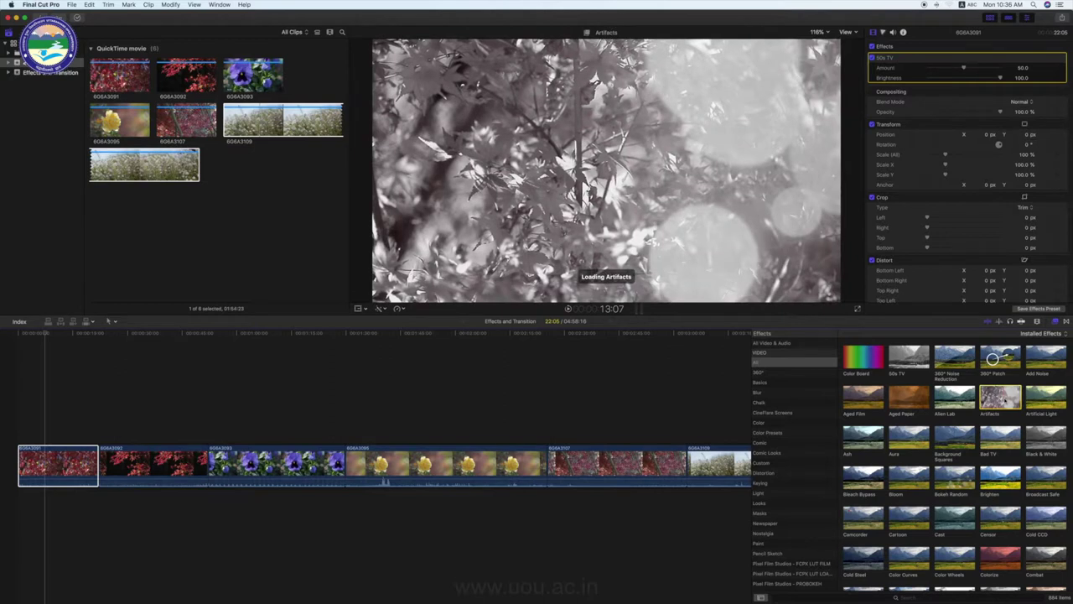
mouse_move(1006, 401)
mouse_down()
mouse_move(221, 366)
mouse_move(62, 462)
mouse_up()
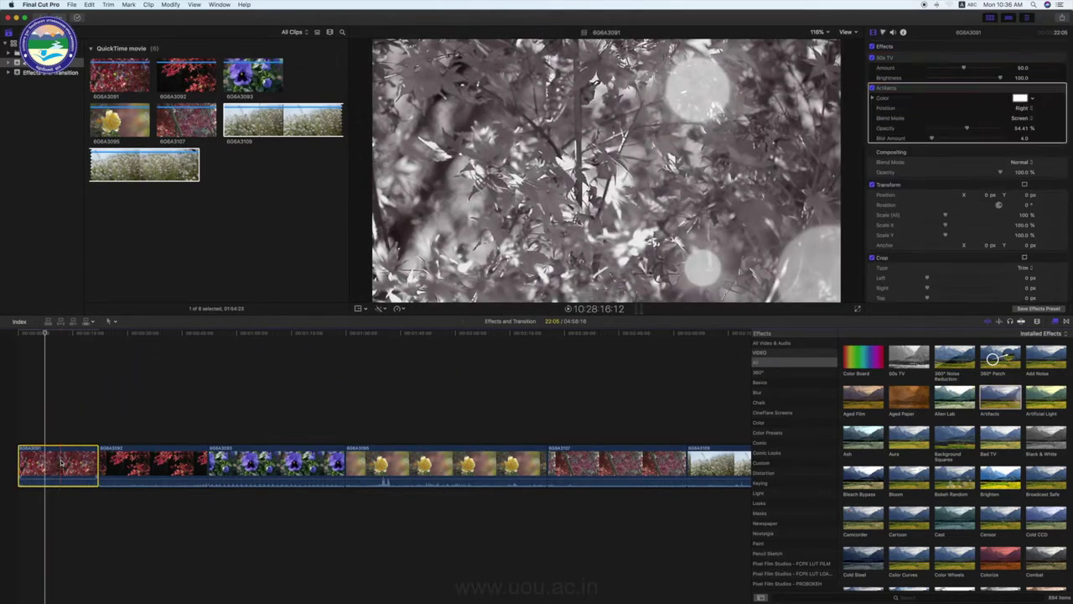
click(46, 334)
drag(45, 334, 6, 333)
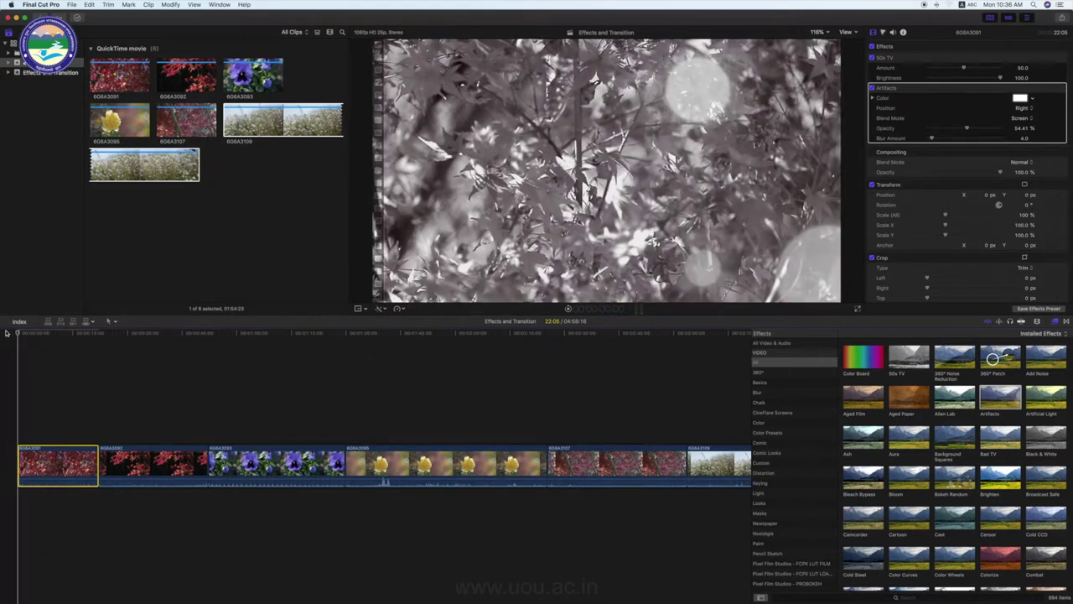
key(space)
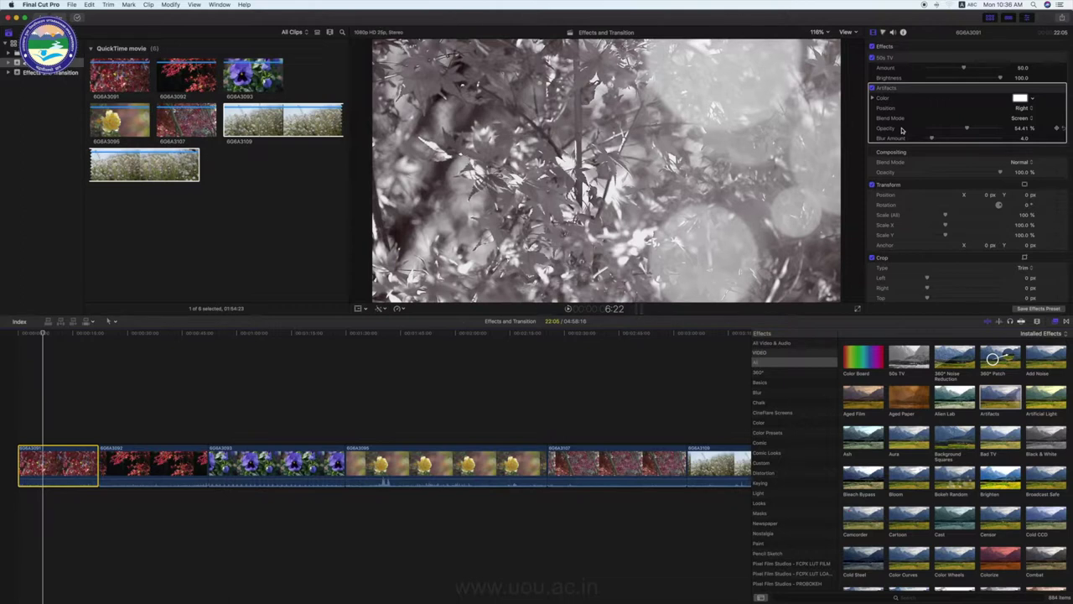
click(901, 59)
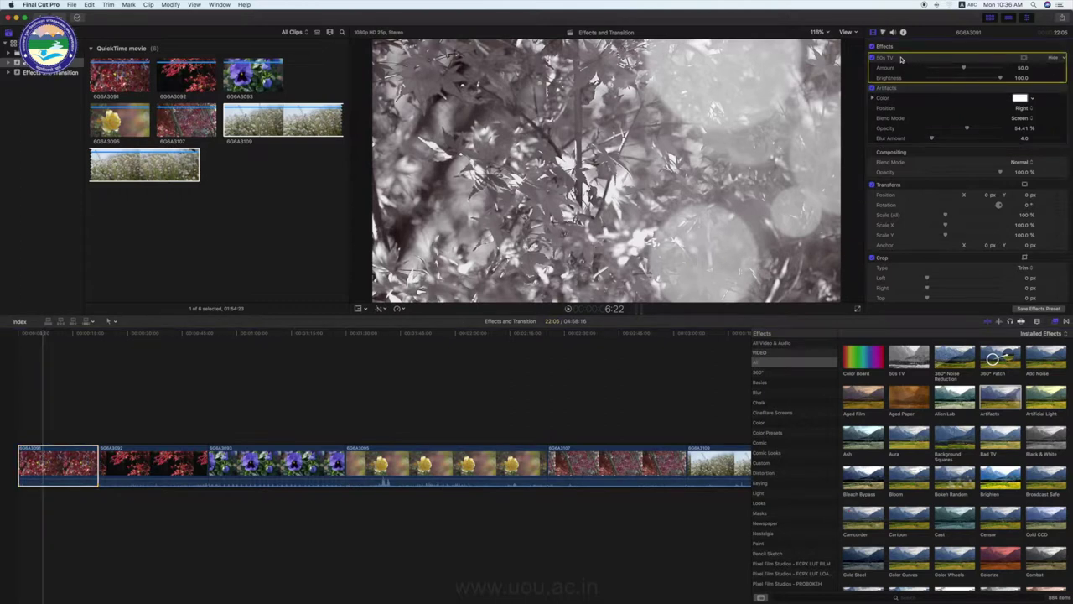
key(Delete)
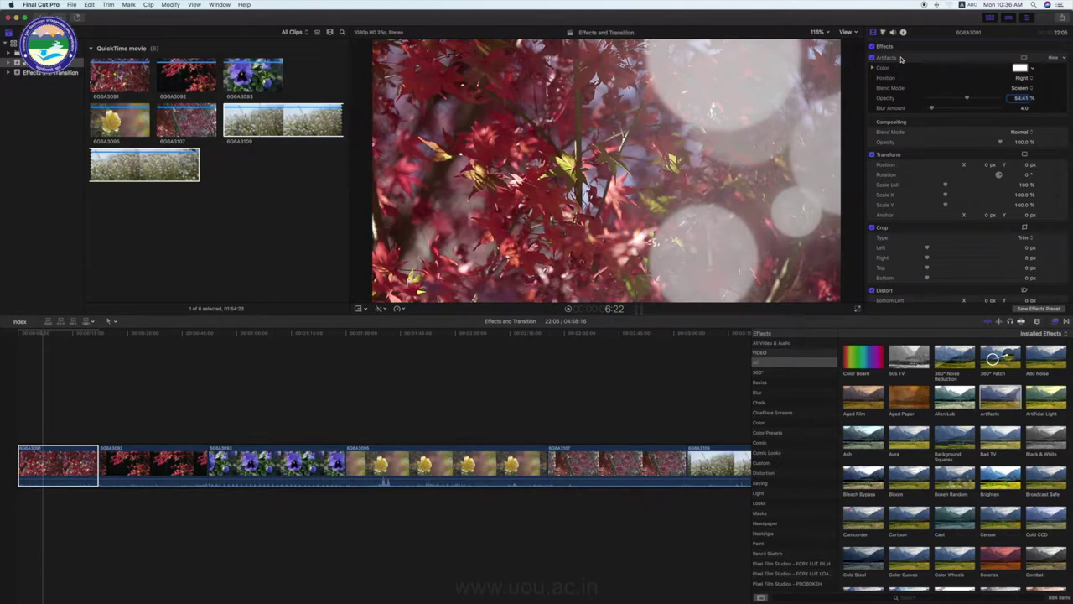
key(cmd+z)
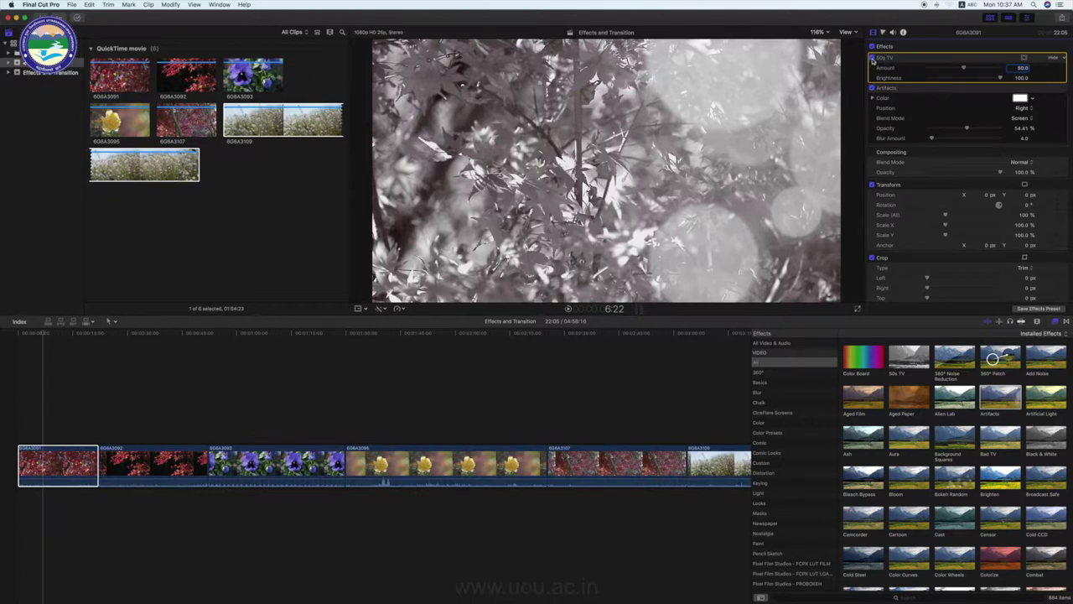
click(872, 59)
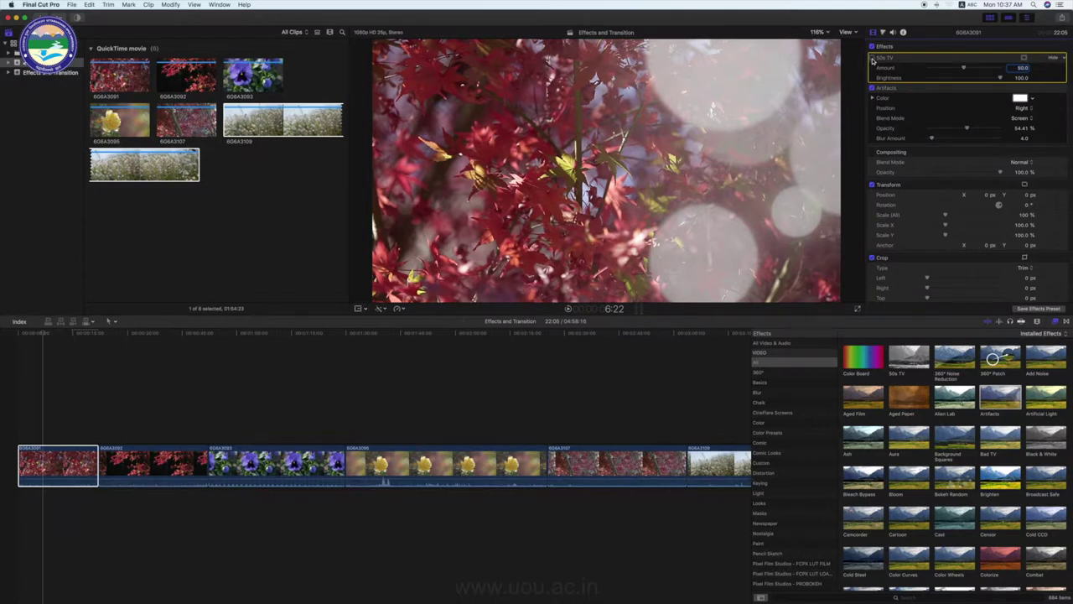
click(872, 58)
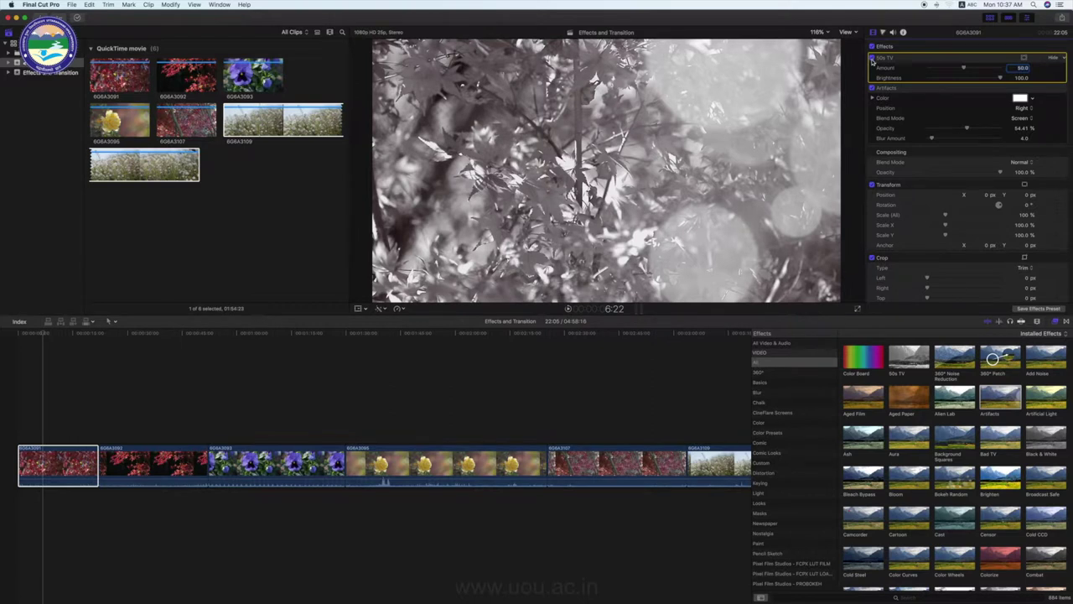
Apply Aged Paper to the second clip and play it from the clip's start.
click(910, 394)
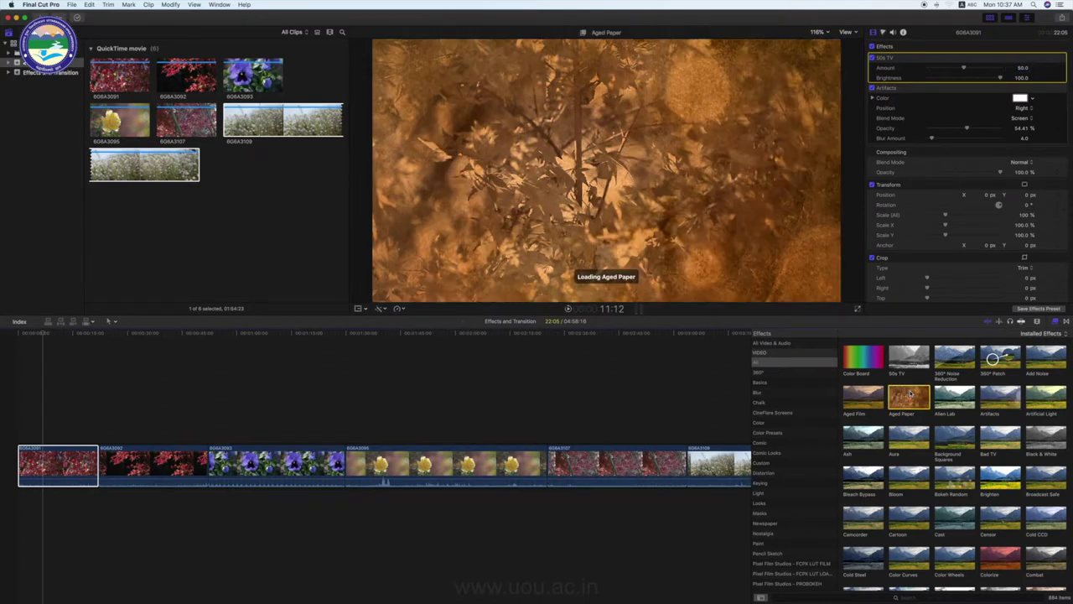
drag(910, 394, 159, 461)
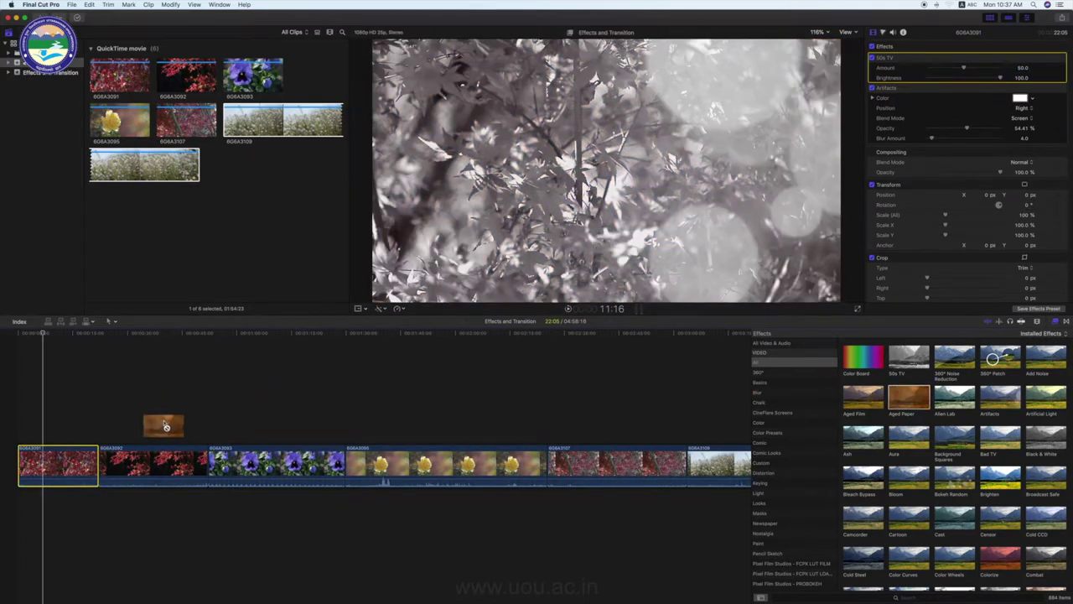
click(162, 332)
drag(162, 331, 101, 334)
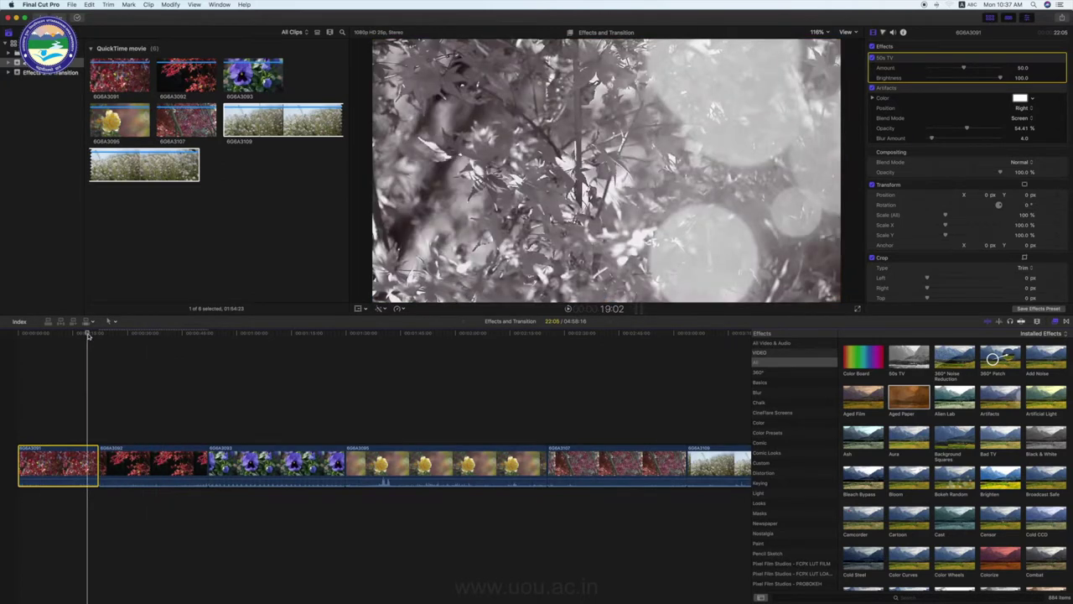
key(space)
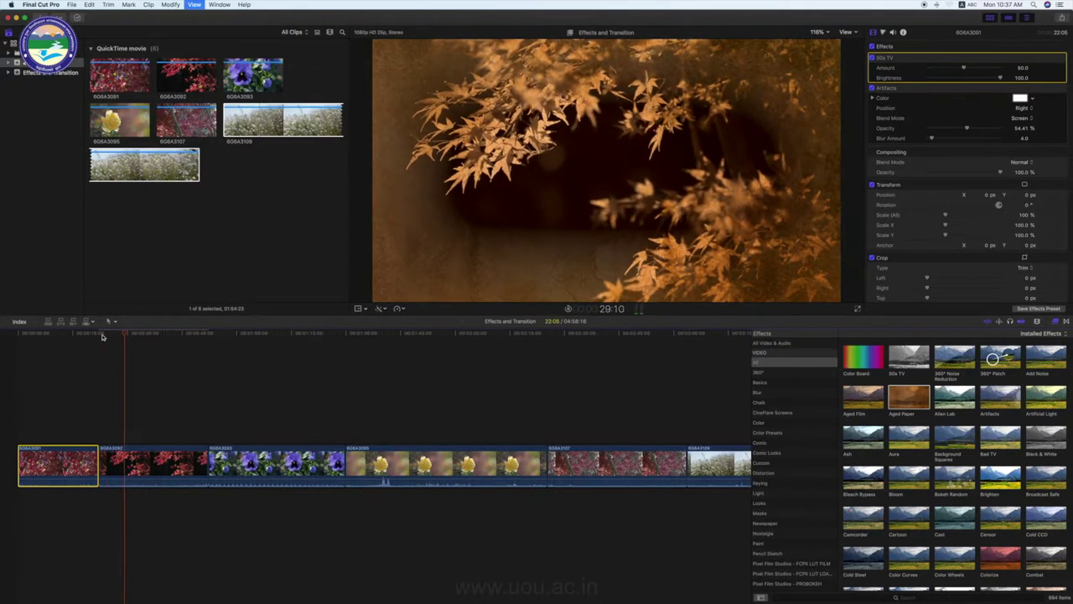
key(space)
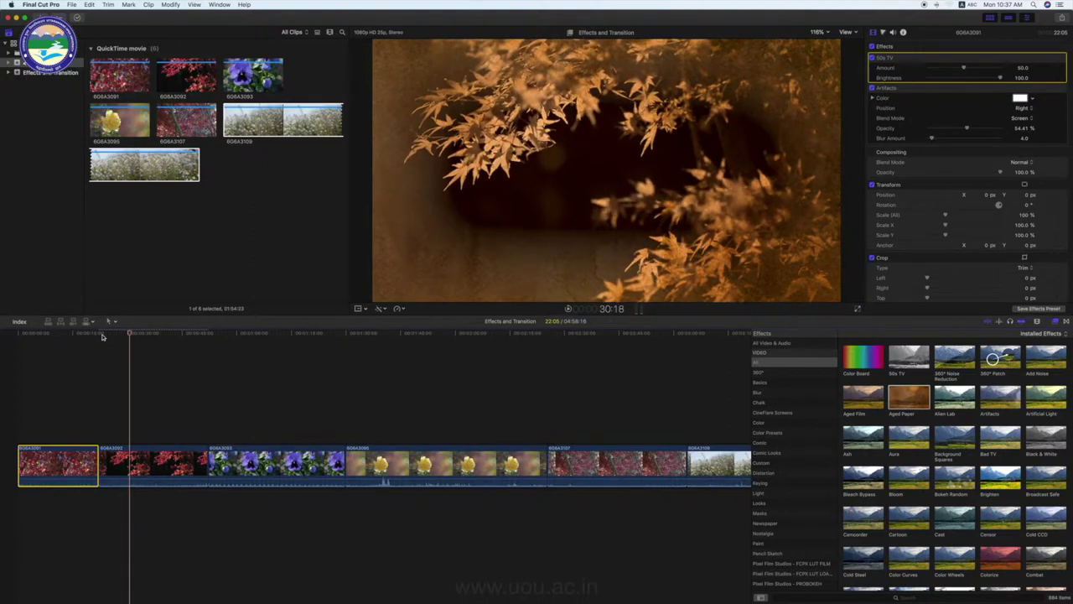
Add the Camcorder effect to the second clip and play it to preview the look.
click(861, 518)
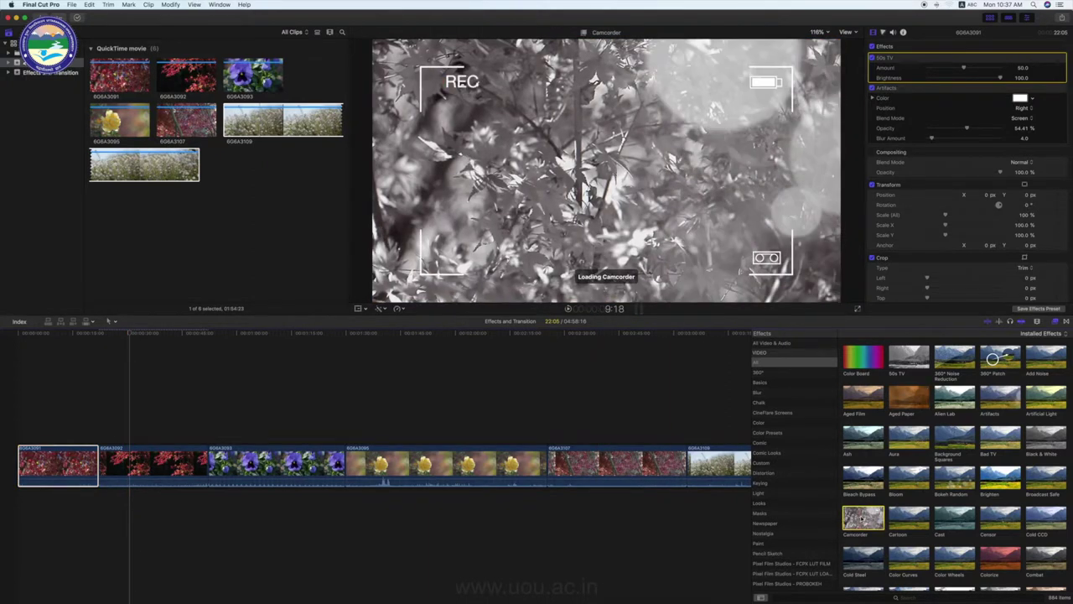
drag(861, 518, 145, 468)
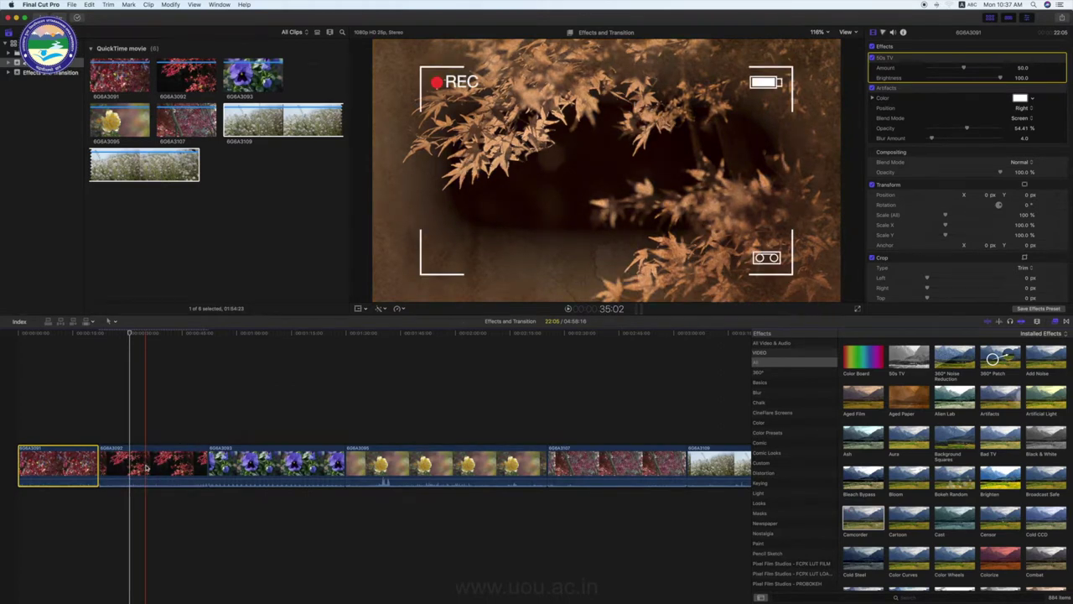
click(104, 335)
key(space)
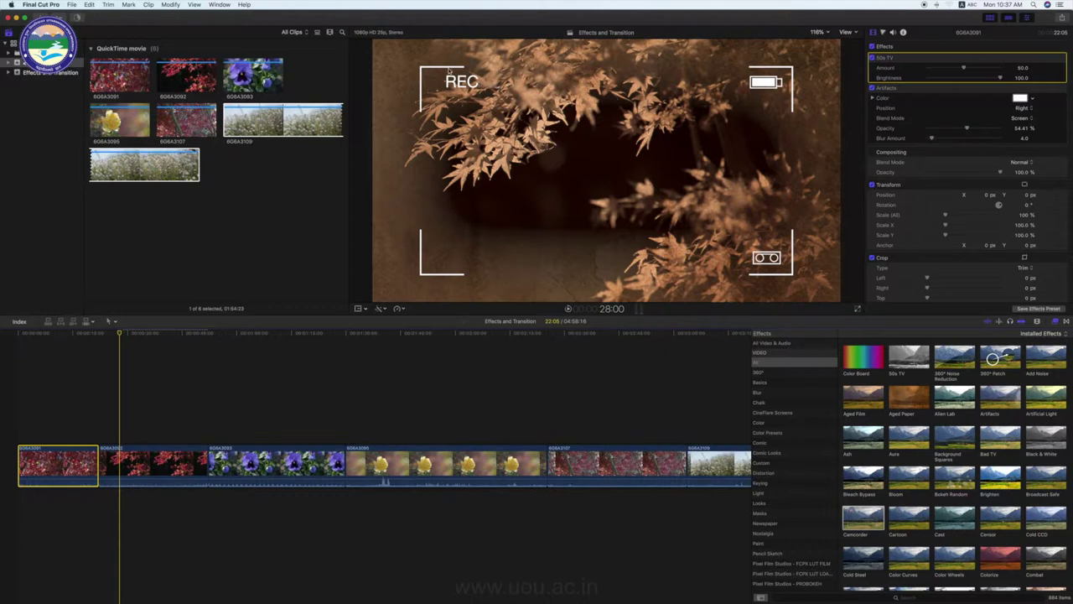
Set the second clip's Camcorder text to XYZ, Size 80.6, Scanlines 2.64, Battery Level about 76.
click(907, 109)
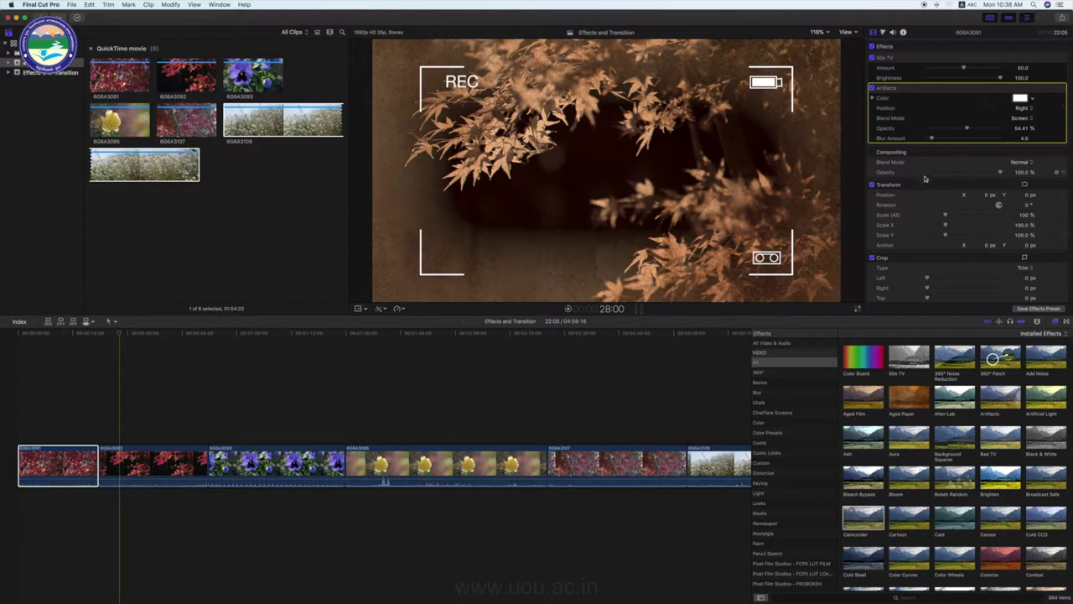
scroll(895, 109, up, 1)
scroll(895, 109, down, 2)
click(193, 463)
double_click(934, 107)
text(XYZ)
mouse_move(937, 145)
mouse_down()
mouse_move(1007, 151)
mouse_move(945, 145)
mouse_up()
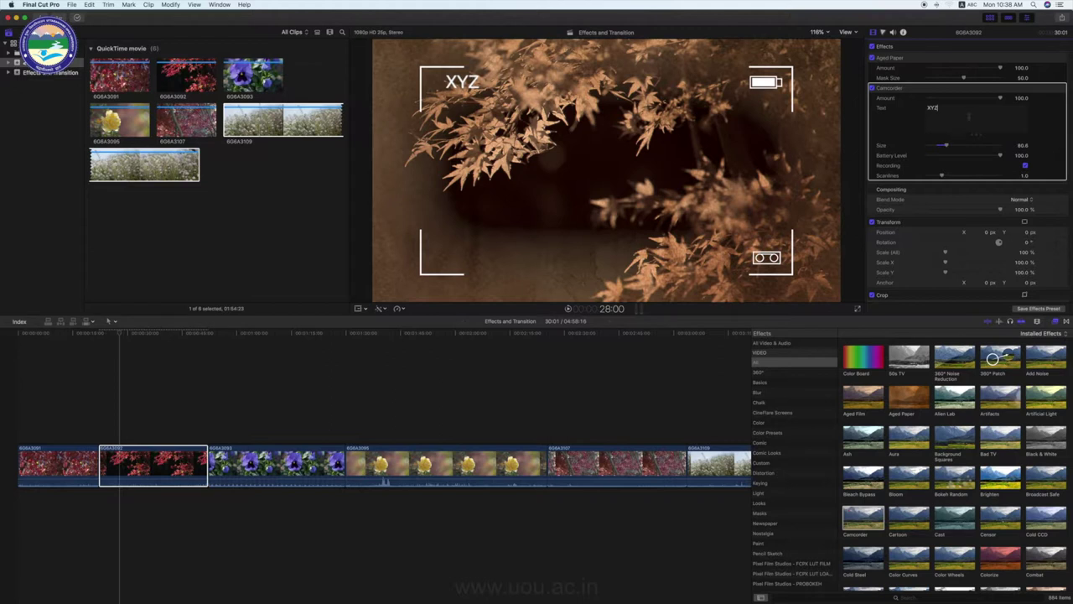
mouse_move(999, 98)
mouse_down()
mouse_move(946, 98)
mouse_move(999, 98)
mouse_up()
mouse_move(942, 176)
mouse_down()
mouse_move(995, 177)
mouse_move(965, 176)
mouse_move(998, 155)
mouse_up()
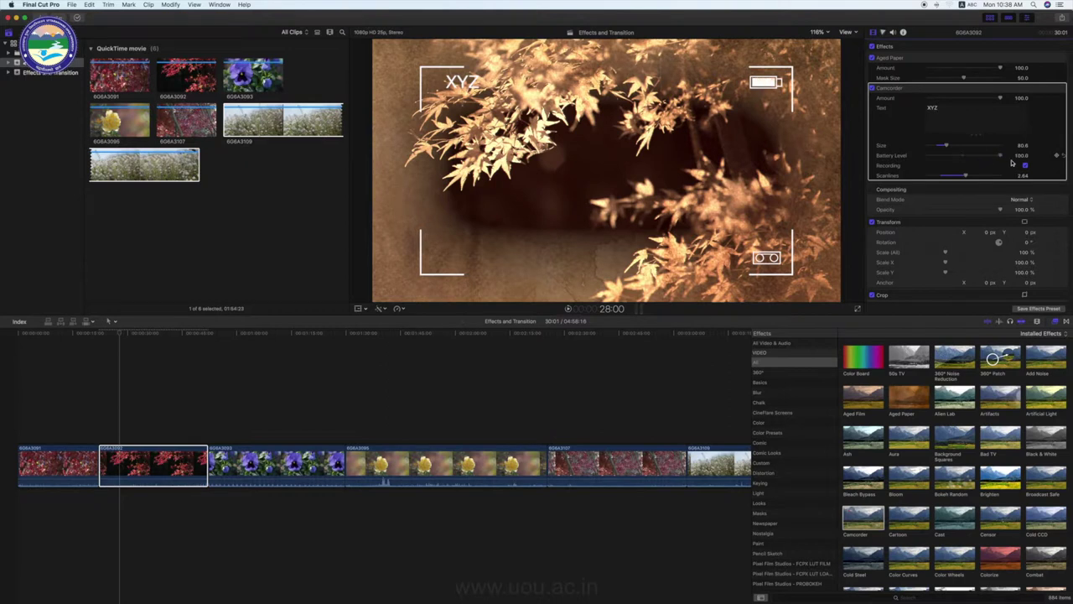
mouse_move(998, 155)
mouse_down()
mouse_move(1016, 158)
mouse_move(984, 157)
mouse_up()
scroll(1006, 461, down, 5)
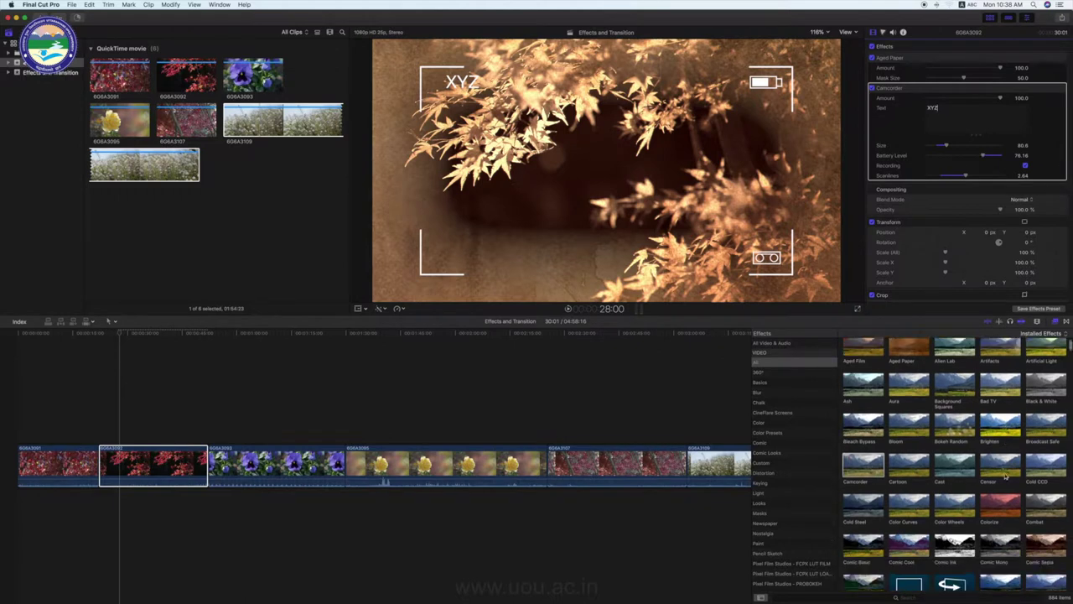
scroll(1009, 461, down, 5)
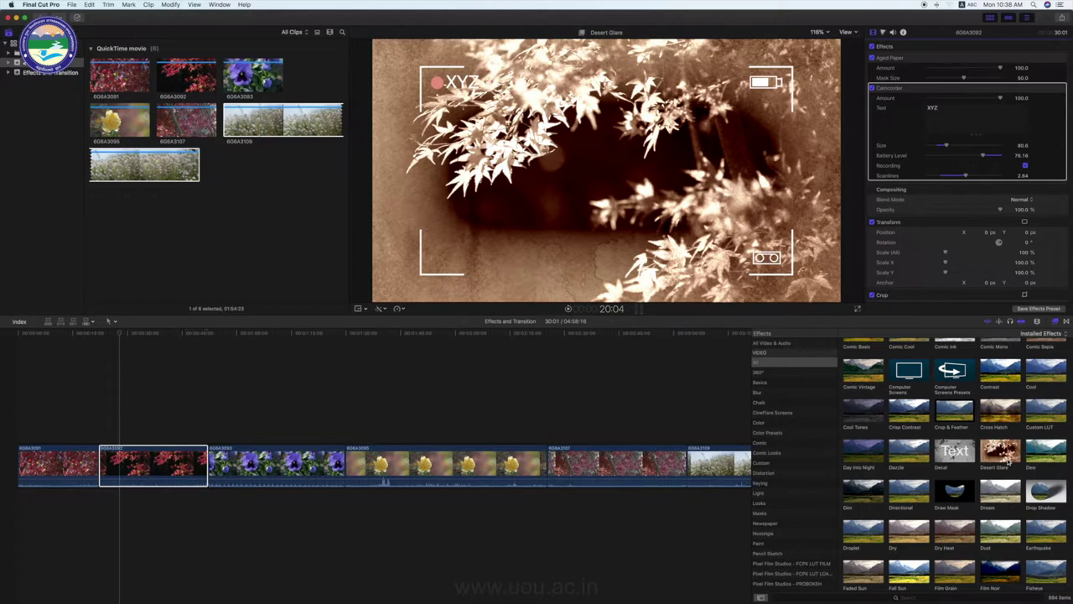
scroll(1009, 461, down, 3)
scroll(1009, 460, down, 3)
scroll(1008, 460, down, 3)
scroll(1008, 460, down, 3)
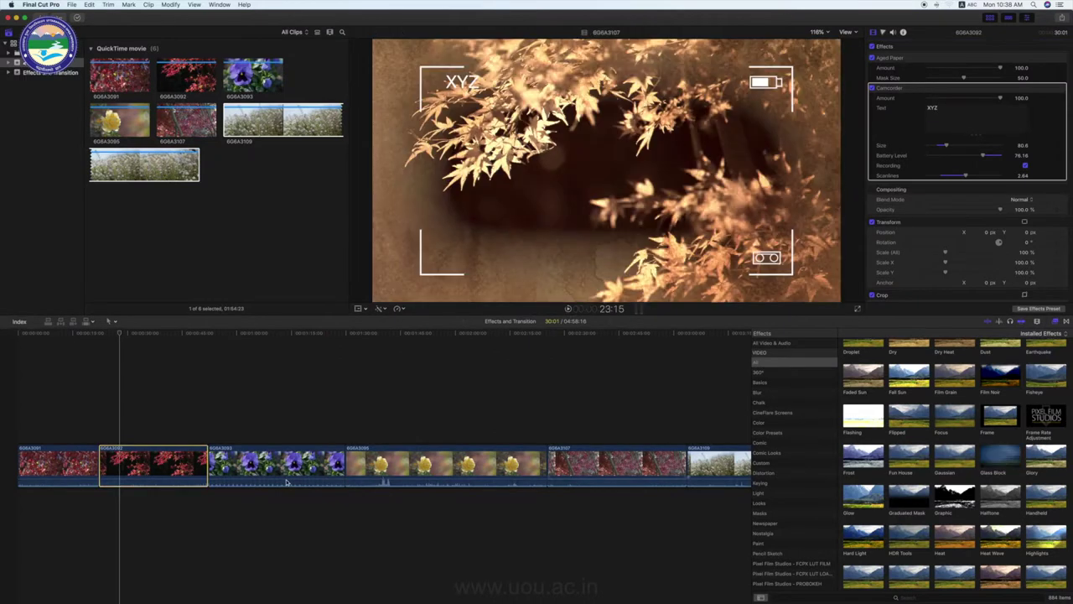
Apply Fun House to the second clip and raise its Amount to 55.84.
drag(909, 457, 142, 471)
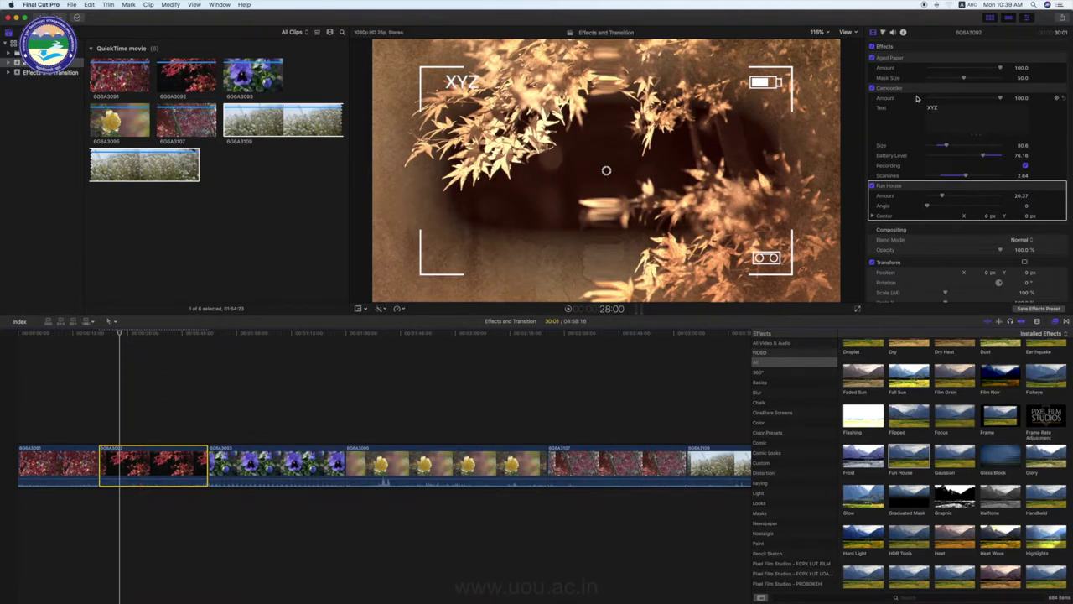
scroll(1052, 185, down, 2)
drag(944, 173, 968, 173)
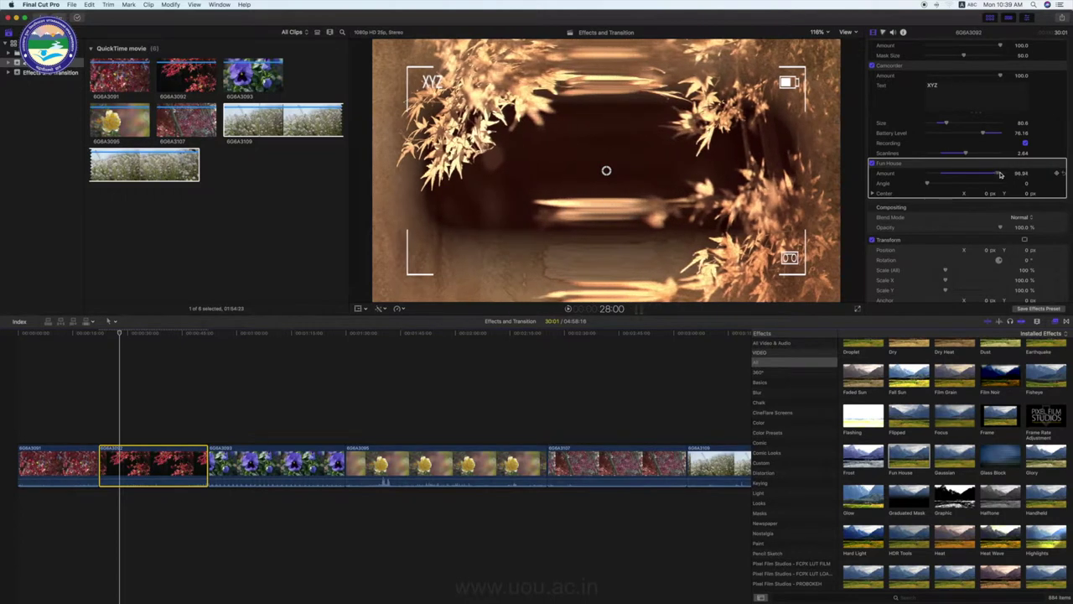
scroll(945, 482, down, 3)
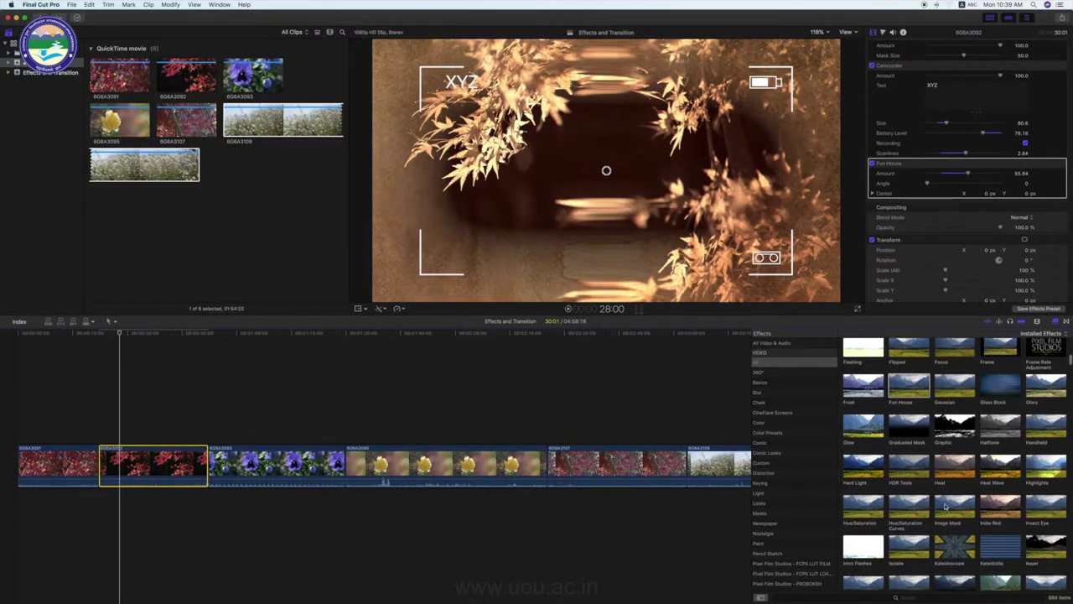
click(952, 507)
Drag Indie Red, then Insect Eye at Amount 50.0, onto the second timeline clip.
drag(996, 508, 154, 465)
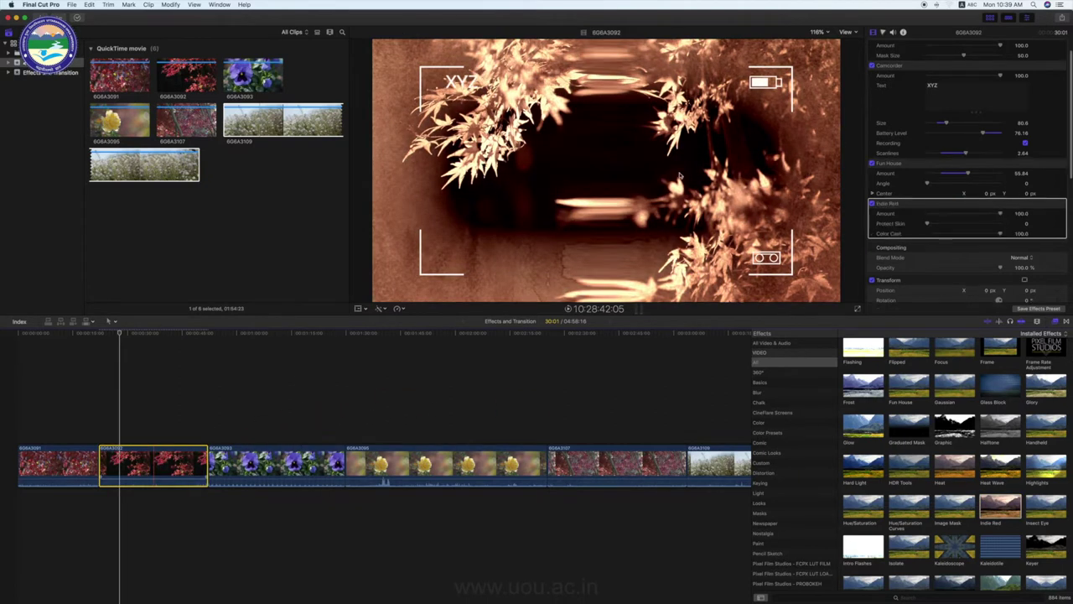
mouse_move(1046, 506)
mouse_down()
mouse_move(237, 351)
mouse_move(154, 465)
mouse_up()
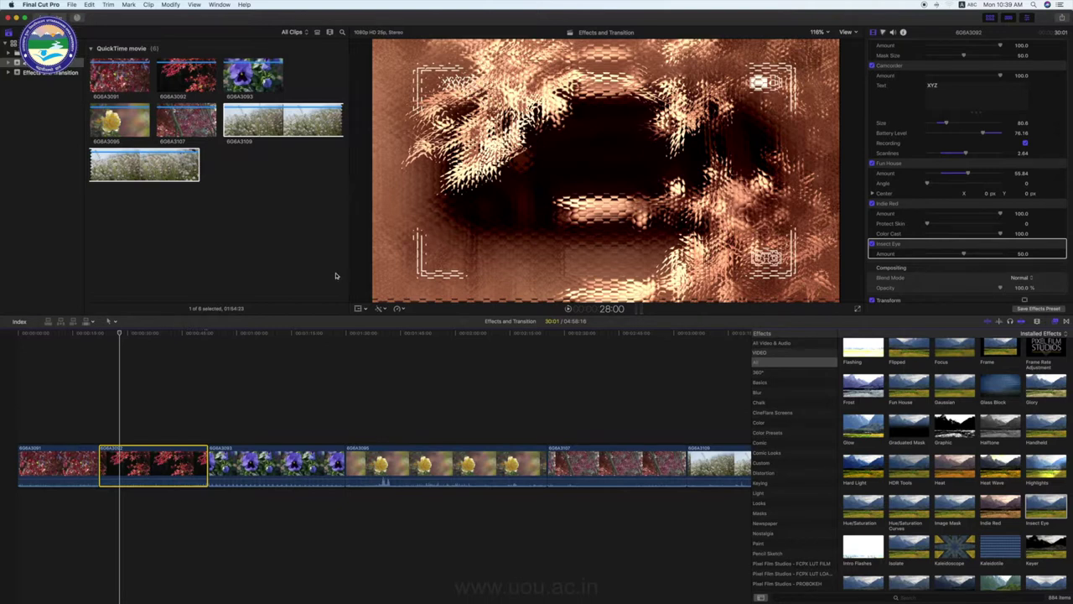
Move the playhead onto the third clip, the clean purple pansy, deselecting the effects clip.
click(278, 344)
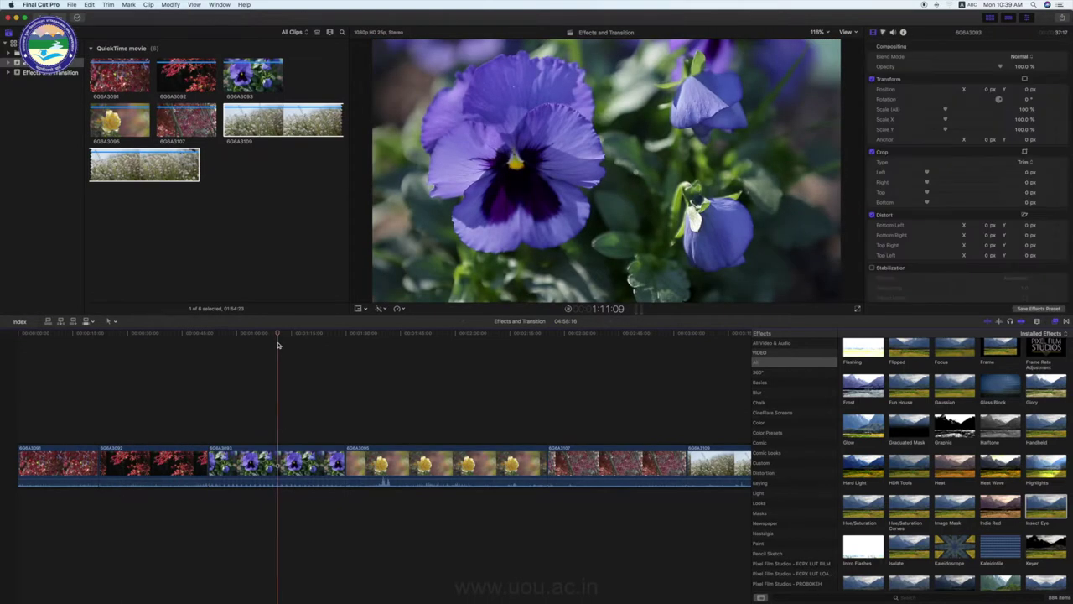
Move the playhead to the fourth clip and briefly play the unaltered yellow rose.
click(328, 333)
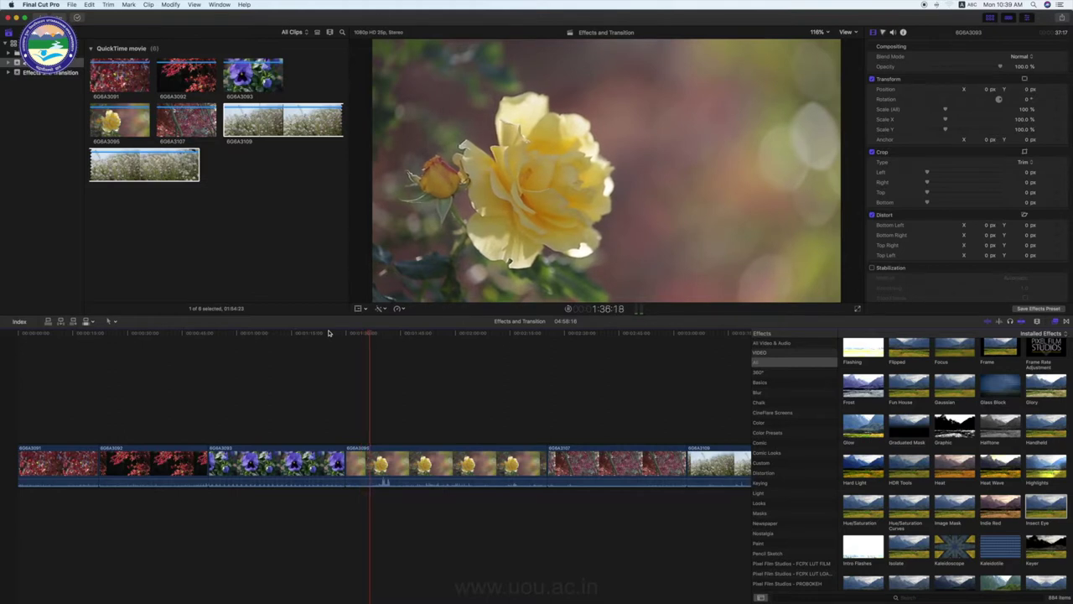
key(space)
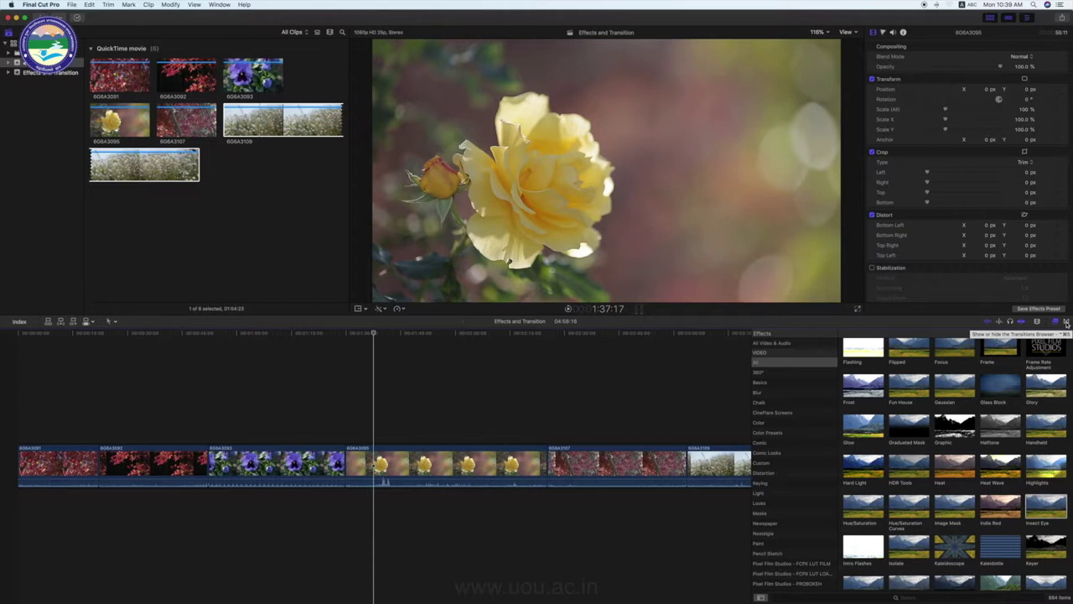
Show all transition categories and preview the Cross Dissolve transition.
click(1067, 324)
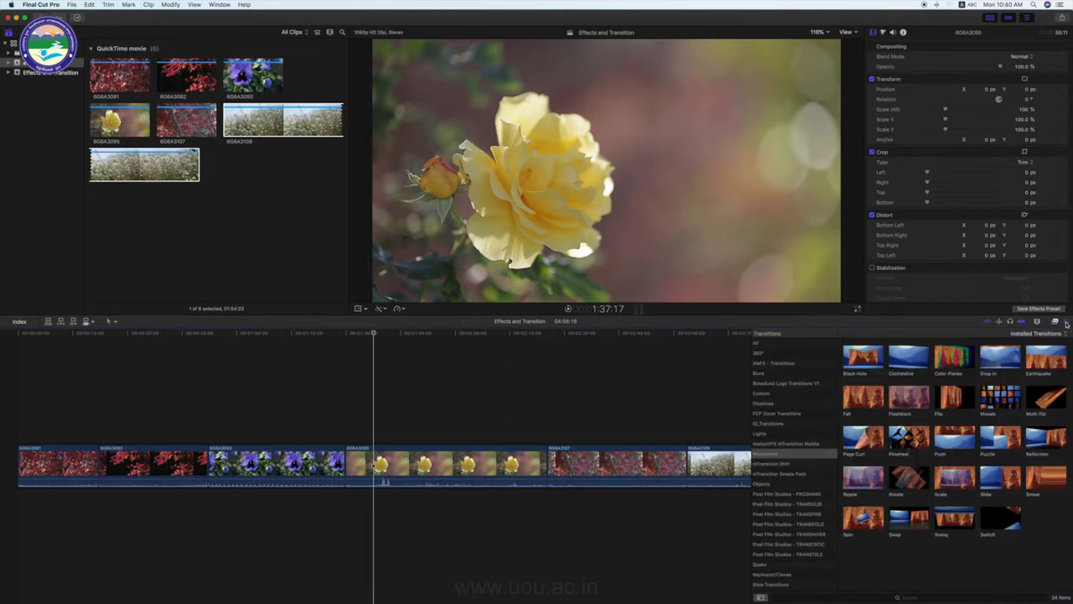
click(758, 344)
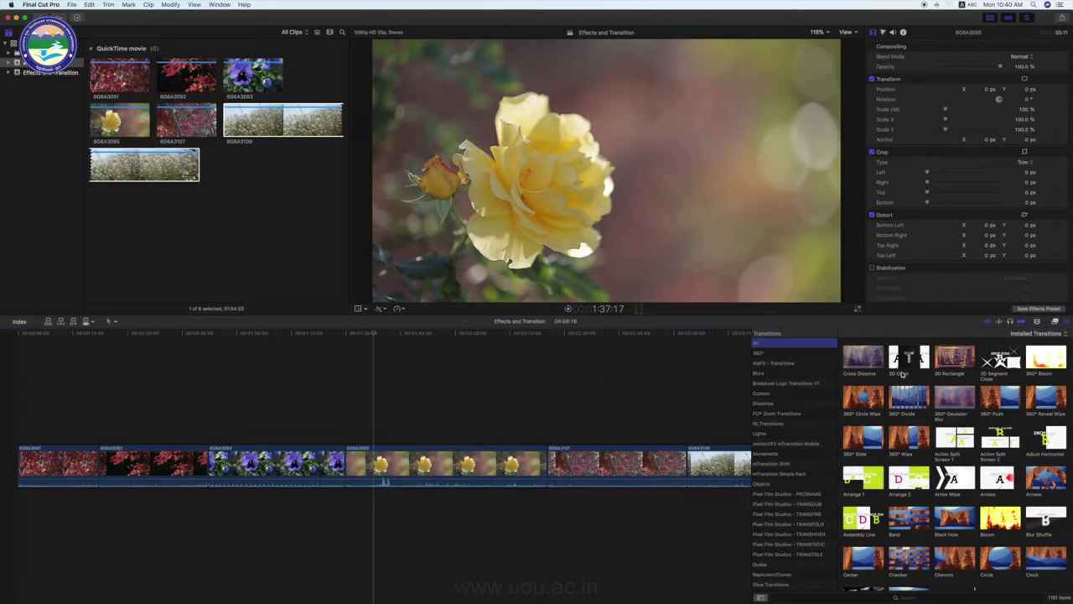
click(857, 361)
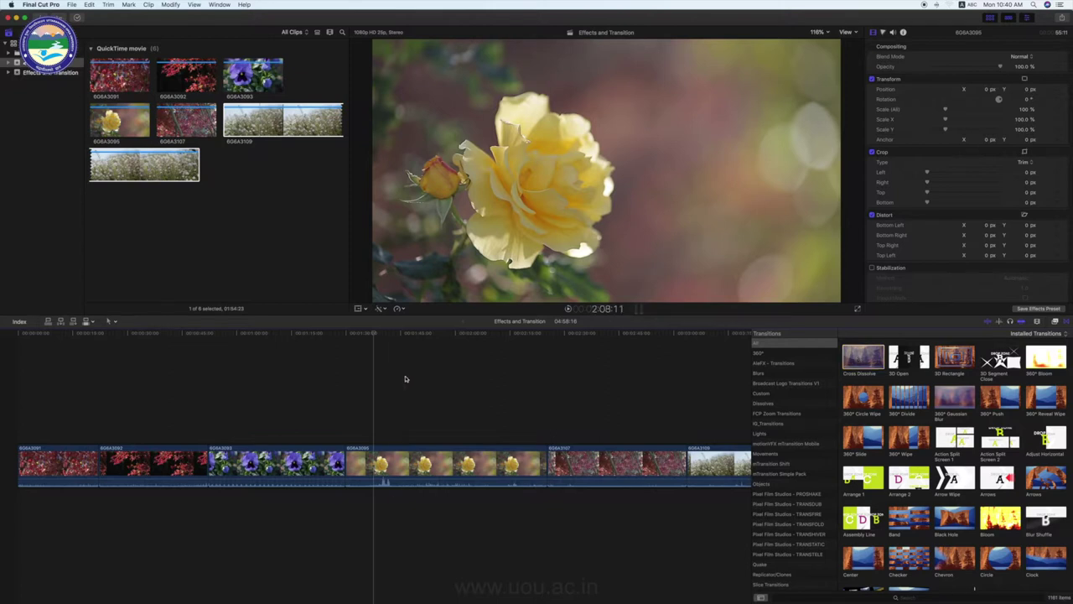
Drop Cross Dissolve on the pansy–rose cut, which triggers the not-enough-media warning.
click(336, 334)
key(space)
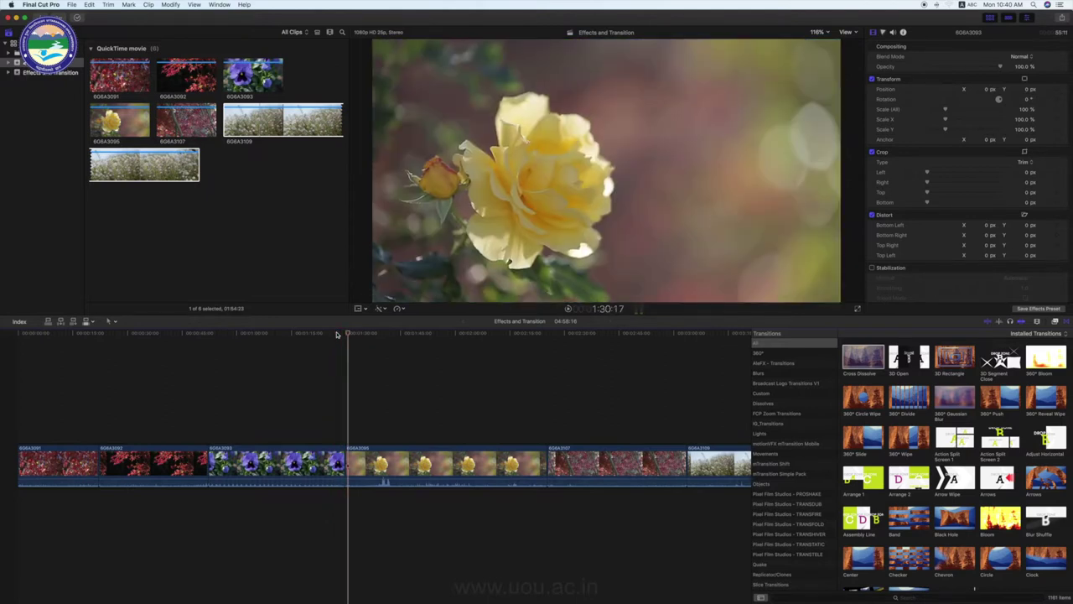
mouse_move(863, 359)
mouse_down()
mouse_move(330, 466)
mouse_move(345, 461)
mouse_up()
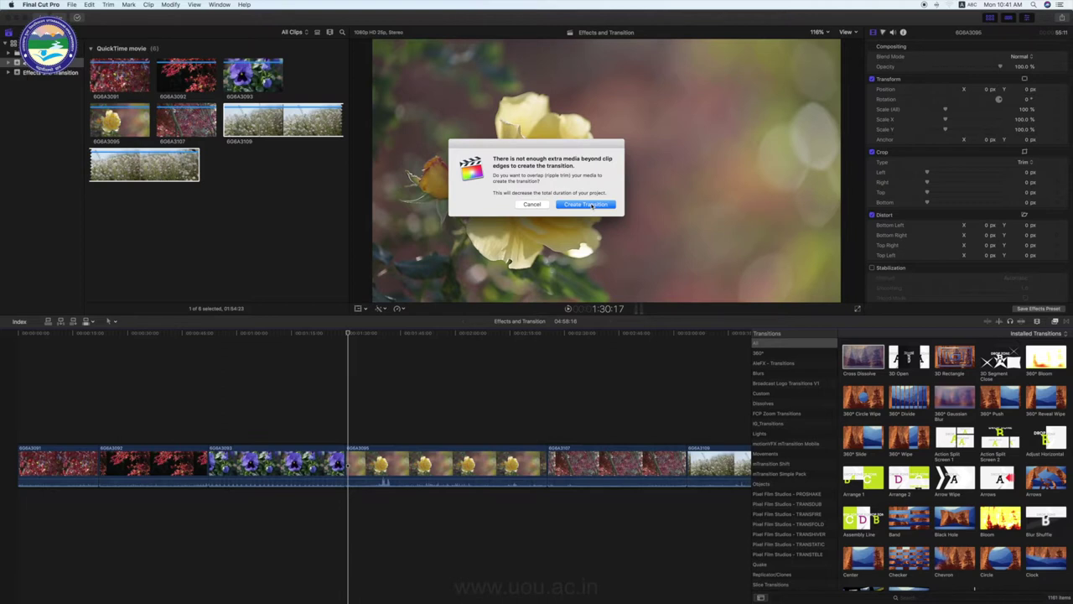
click(527, 203)
click(329, 333)
drag(328, 333, 321, 333)
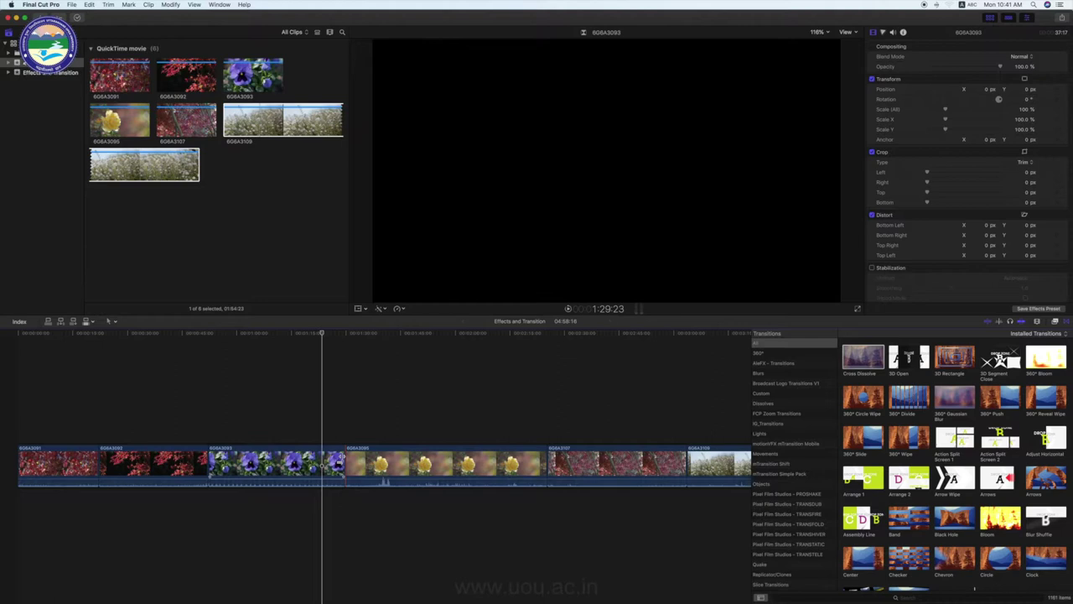
drag(341, 462, 325, 462)
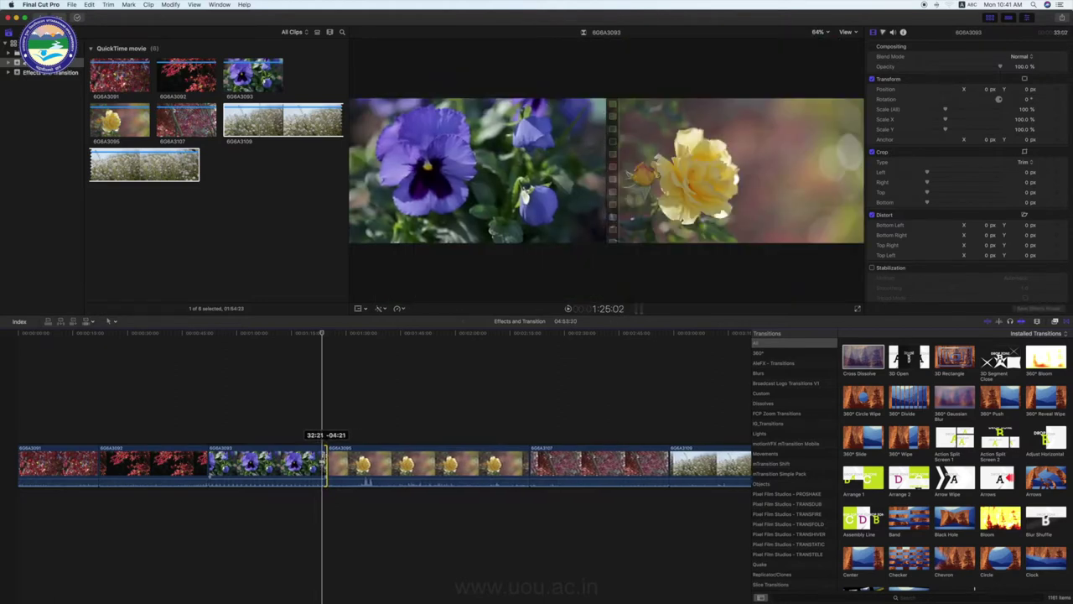
drag(325, 462, 344, 462)
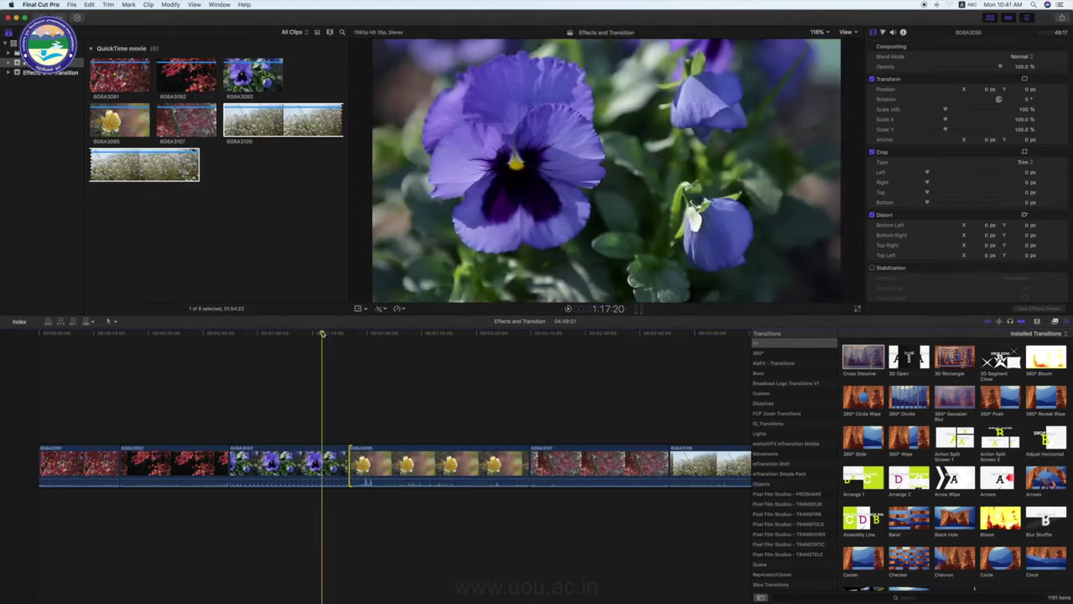
drag(322, 334, 319, 334)
drag(857, 356, 349, 463)
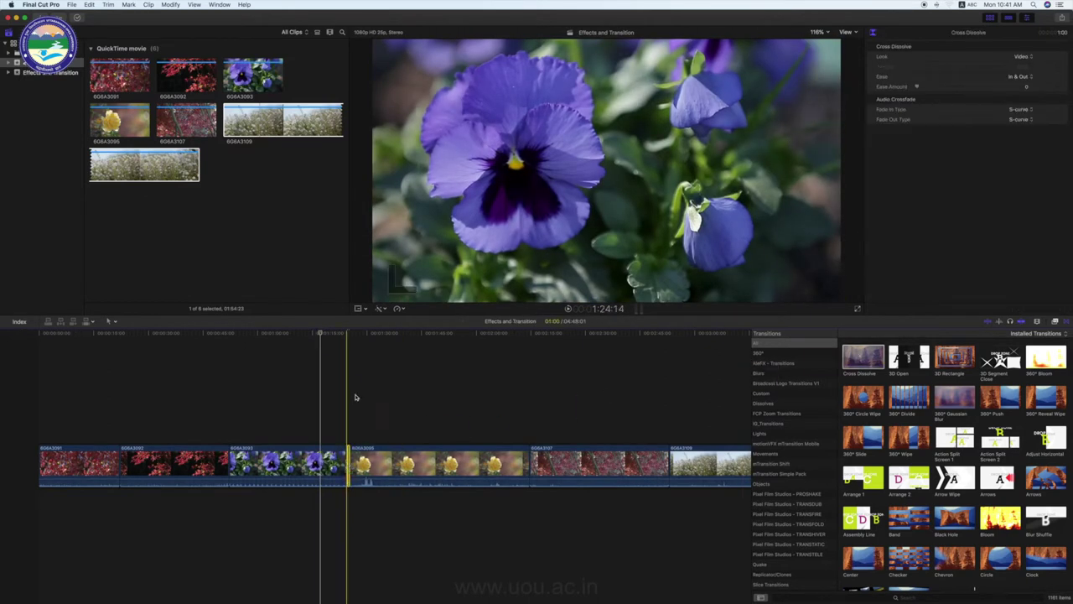
key(space)
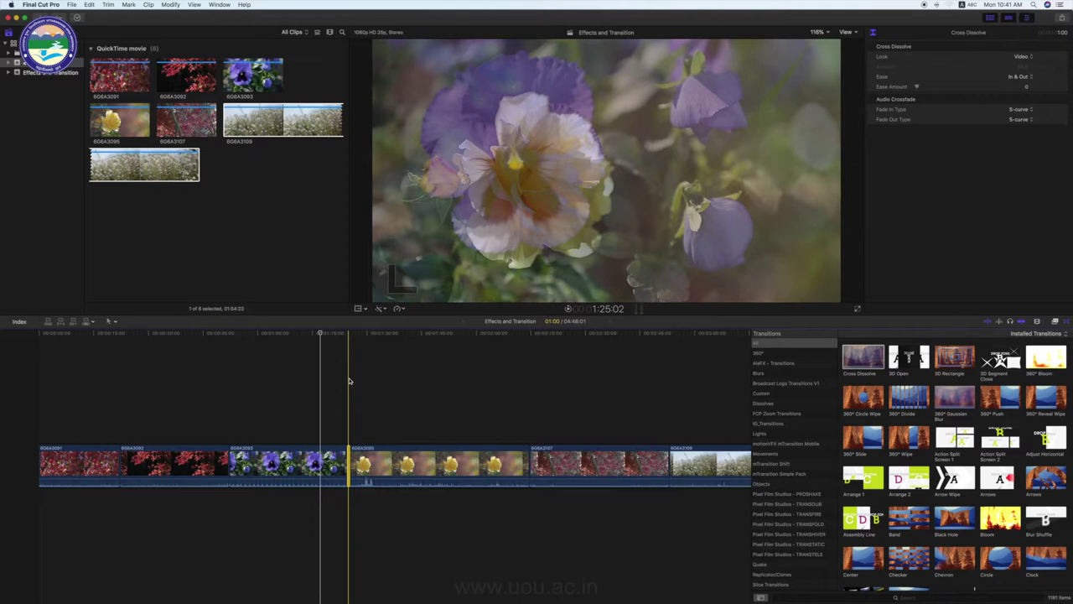
Play back the existing Cross Dissolve between the pansy and rose clips.
click(331, 335)
click(338, 335)
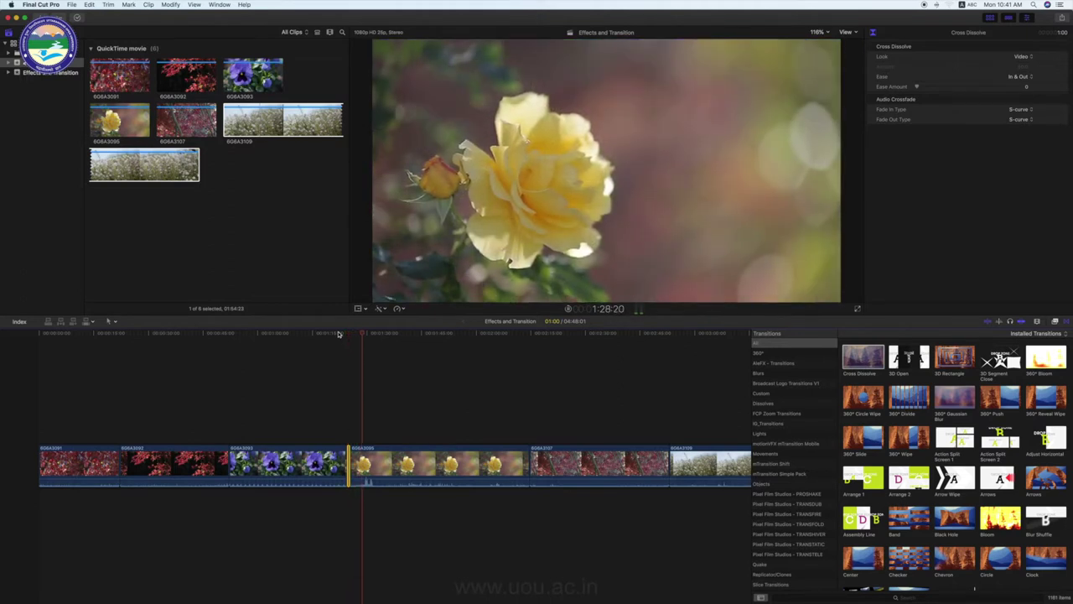
key(space)
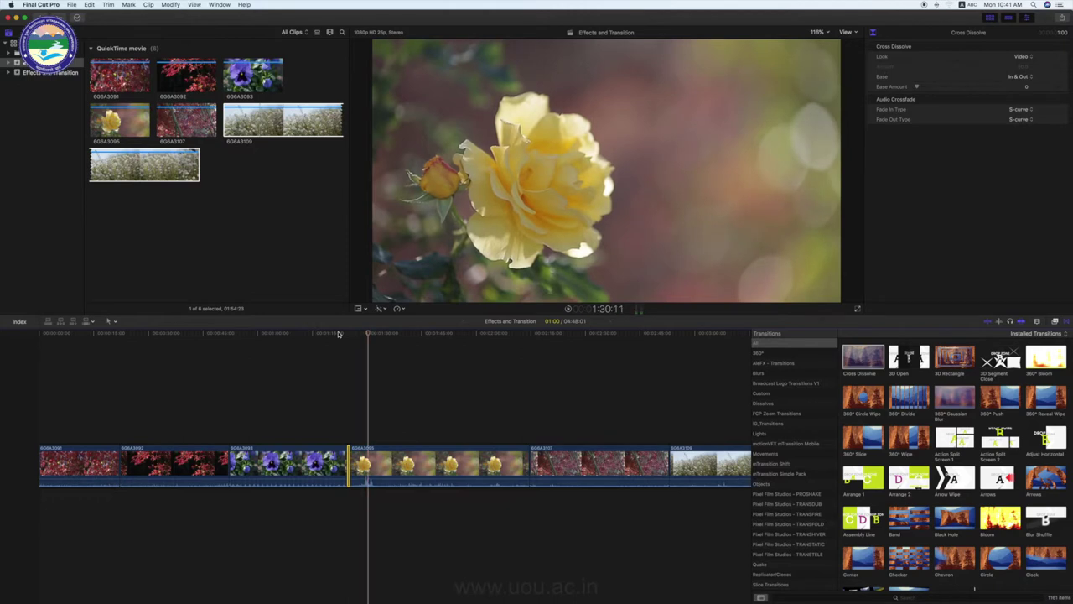
click(338, 334)
key(space)
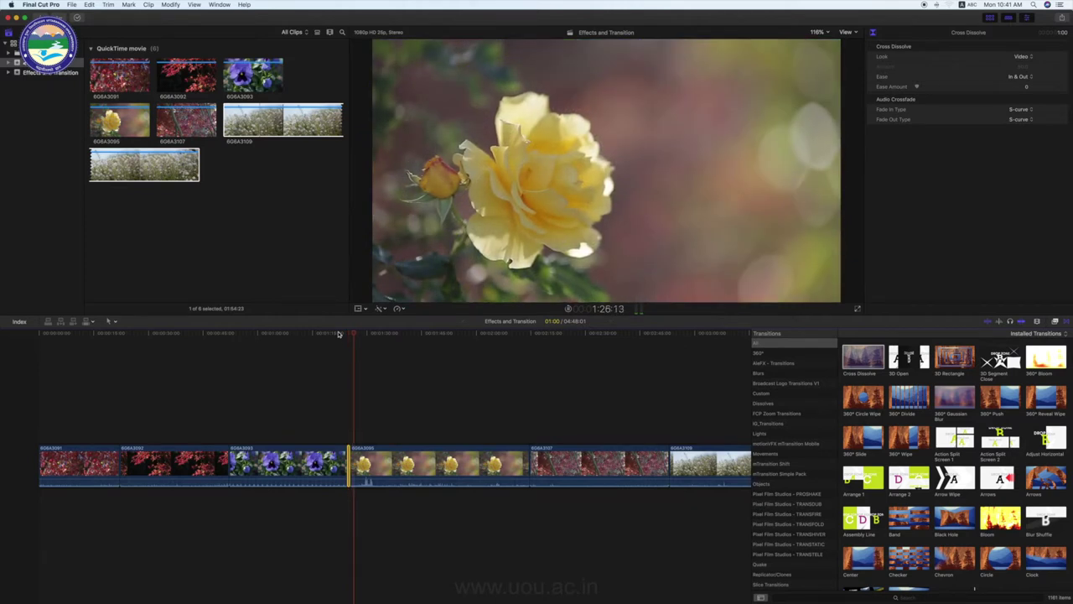
key(space)
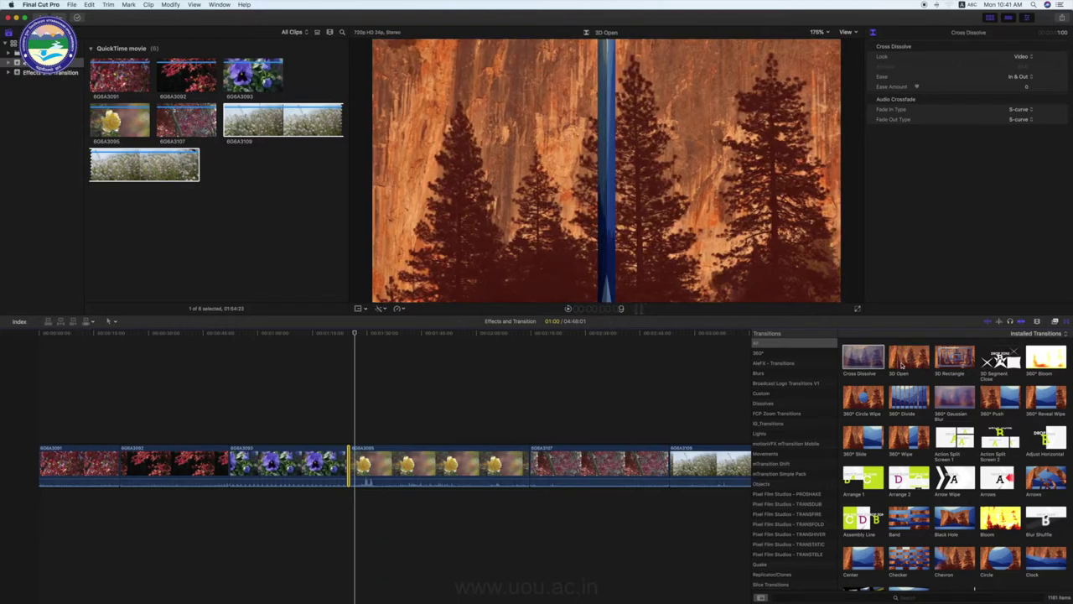
Place 3D Open on the pansy–rose edit point and preview it.
drag(909, 364, 351, 460)
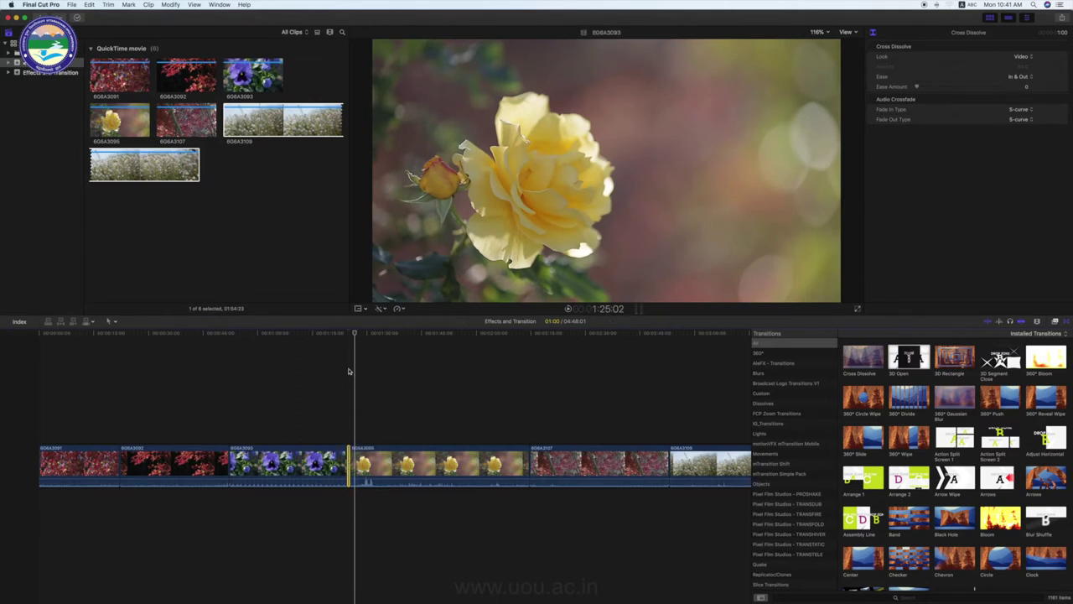
click(343, 334)
key(space)
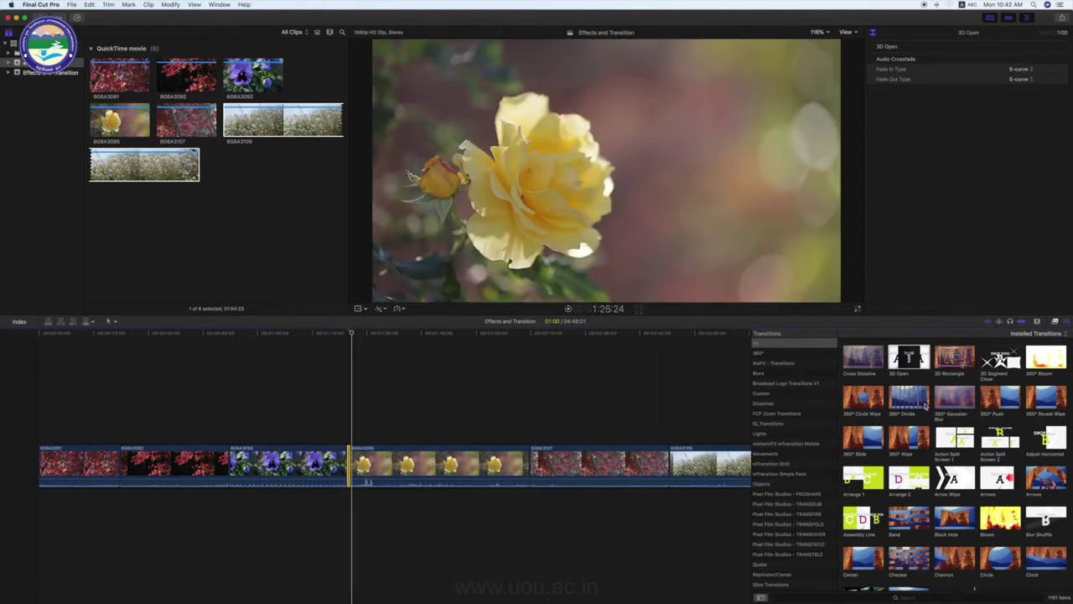
Put Fade To Color on the pansy–rose cut in place of 3D Open and play it back.
scroll(920, 423, down, 5)
scroll(921, 427, down, 1)
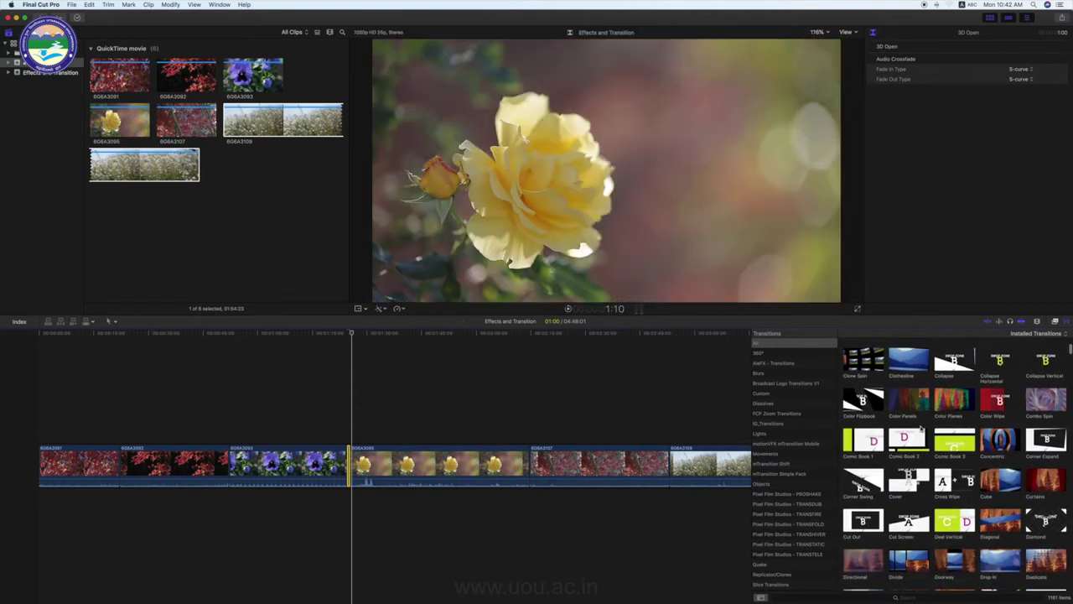
scroll(922, 436, down, 5)
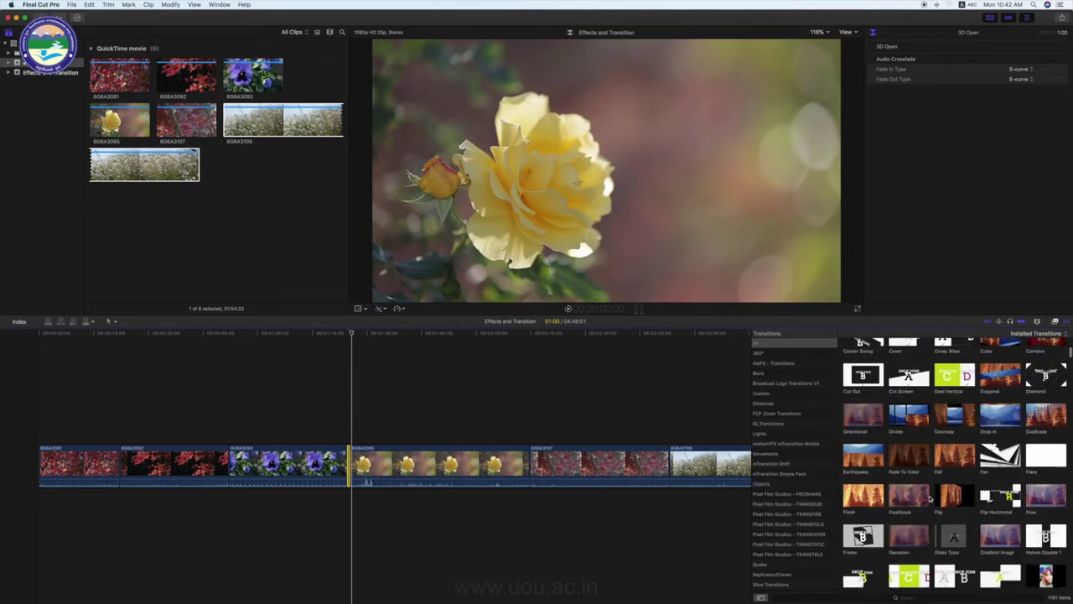
drag(907, 395, 352, 460)
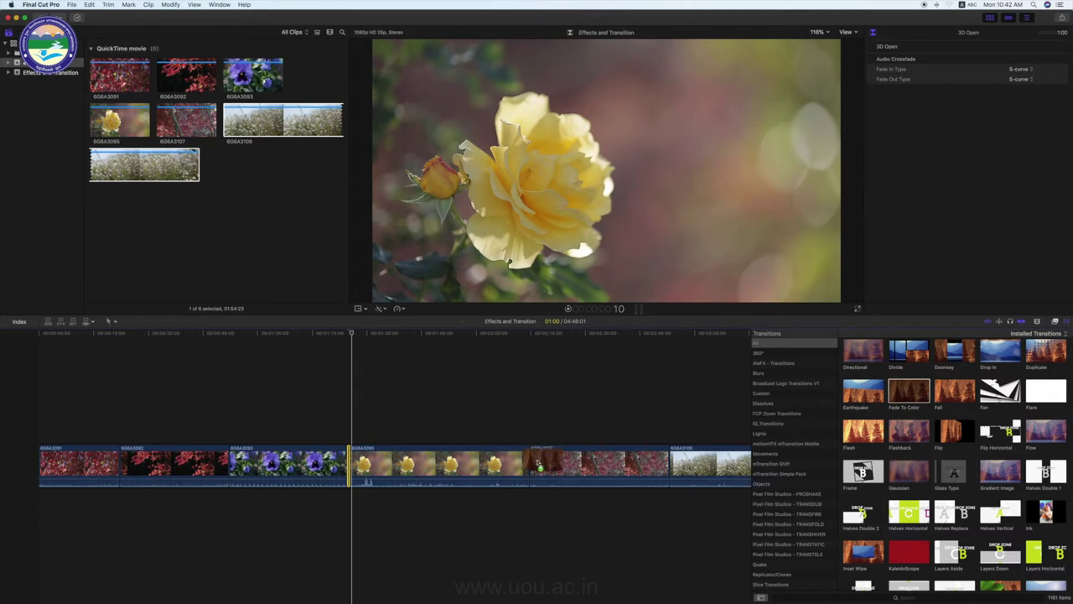
click(340, 334)
key(space)
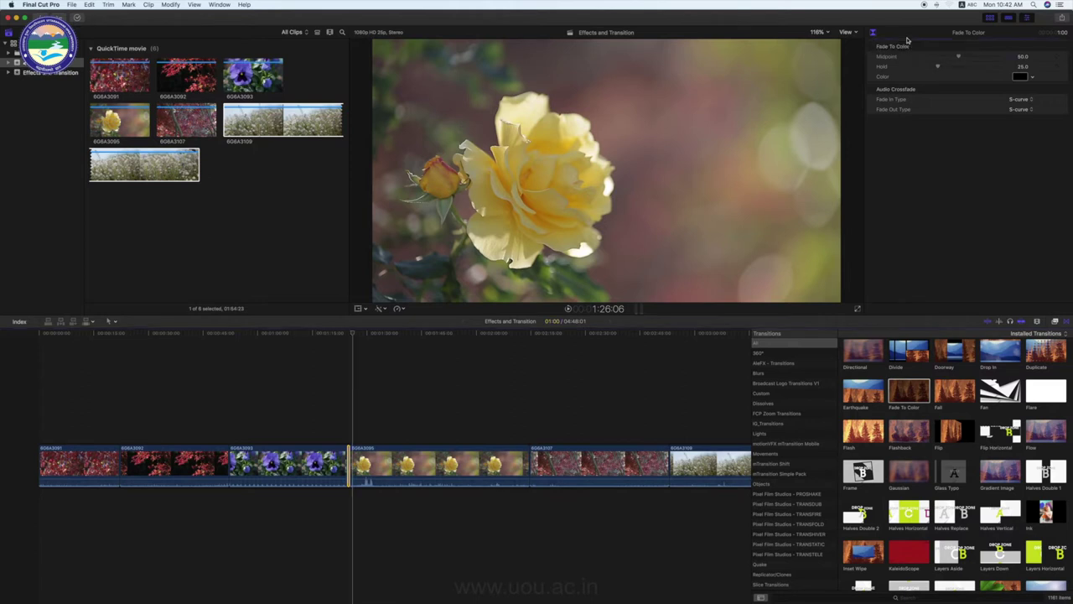
Set Fade To Color to Midpoint 45, Hold 35 and red colour, then preview it.
drag(955, 57, 953, 57)
drag(932, 70, 947, 70)
click(1032, 77)
click(1060, 93)
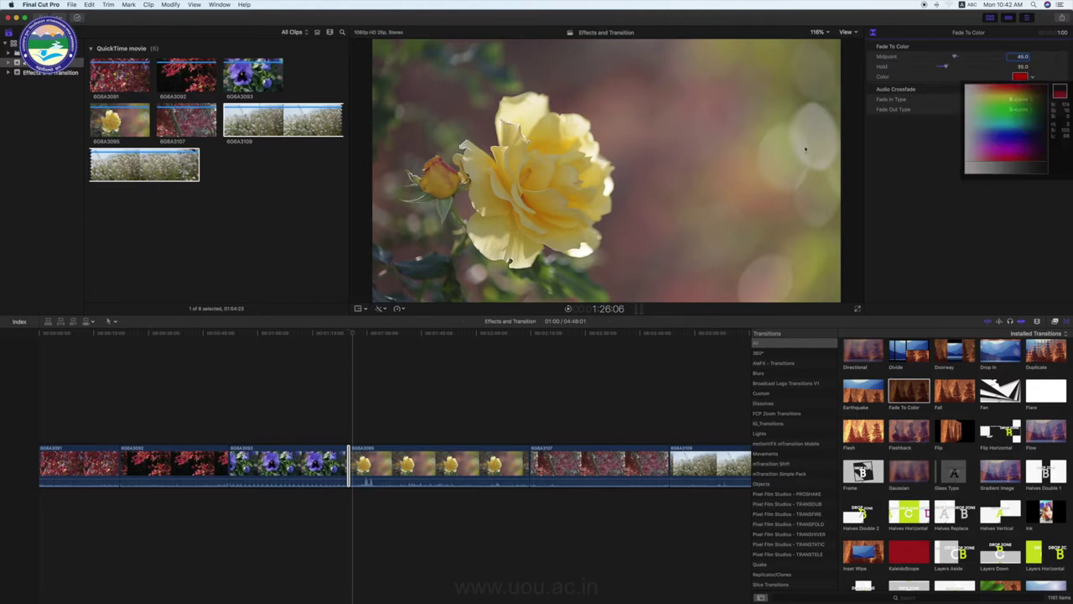
click(349, 333)
key(space)
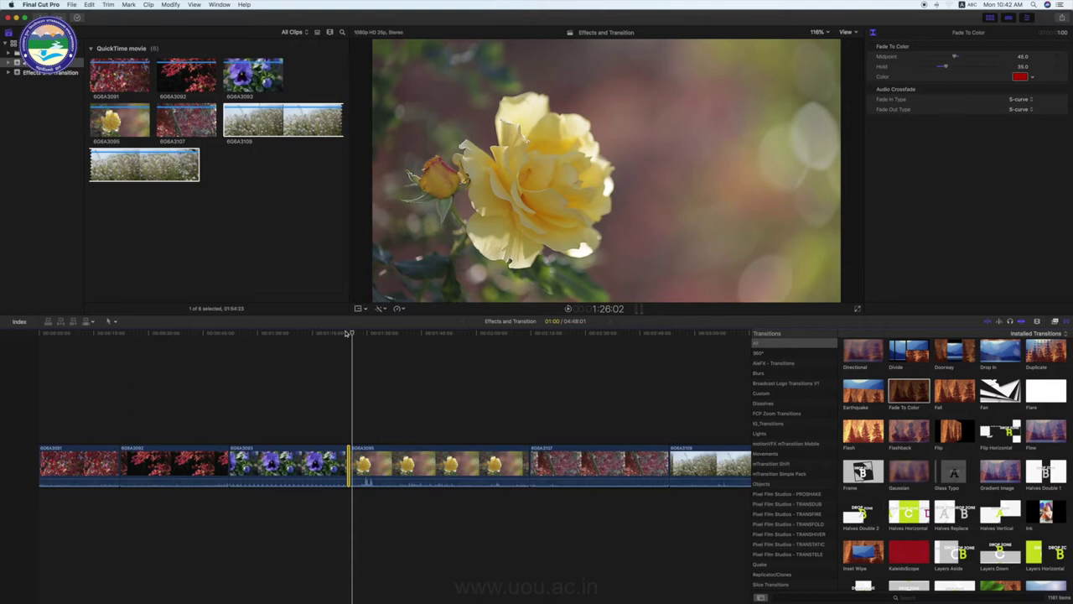
Try dropping Multi from Replicator/Clones on the rose–red-leaf cut, then cancel the media warning.
click(773, 575)
scroll(776, 570, down, 2)
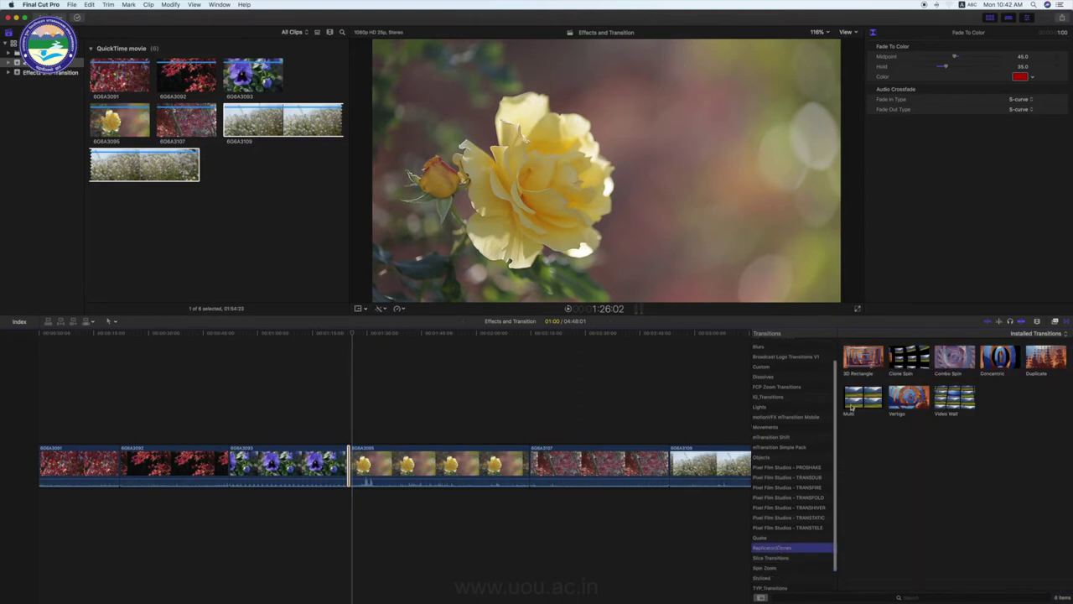
drag(862, 398, 530, 461)
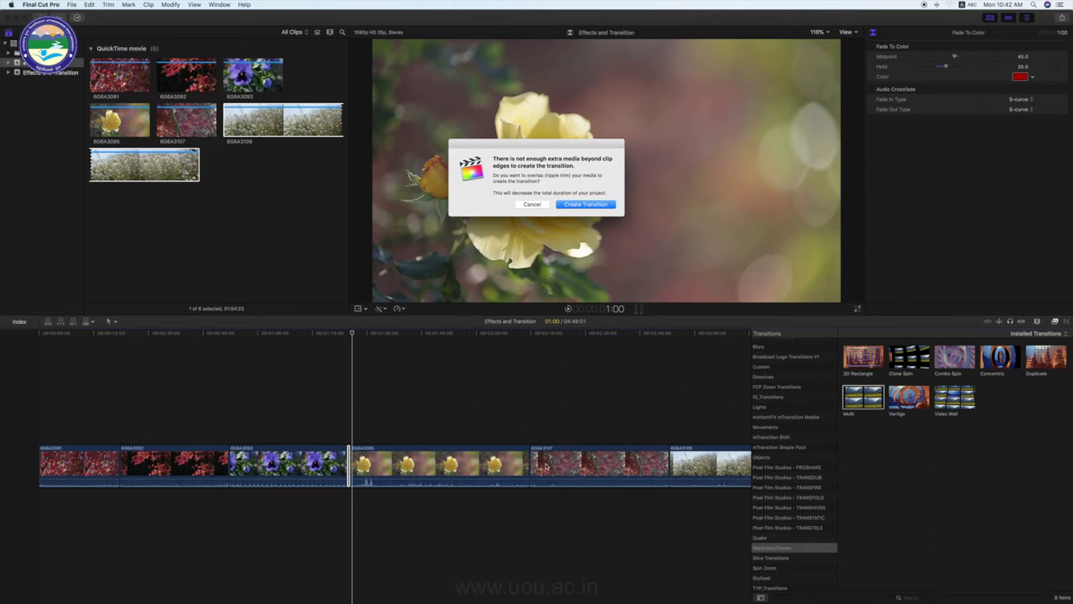
click(531, 203)
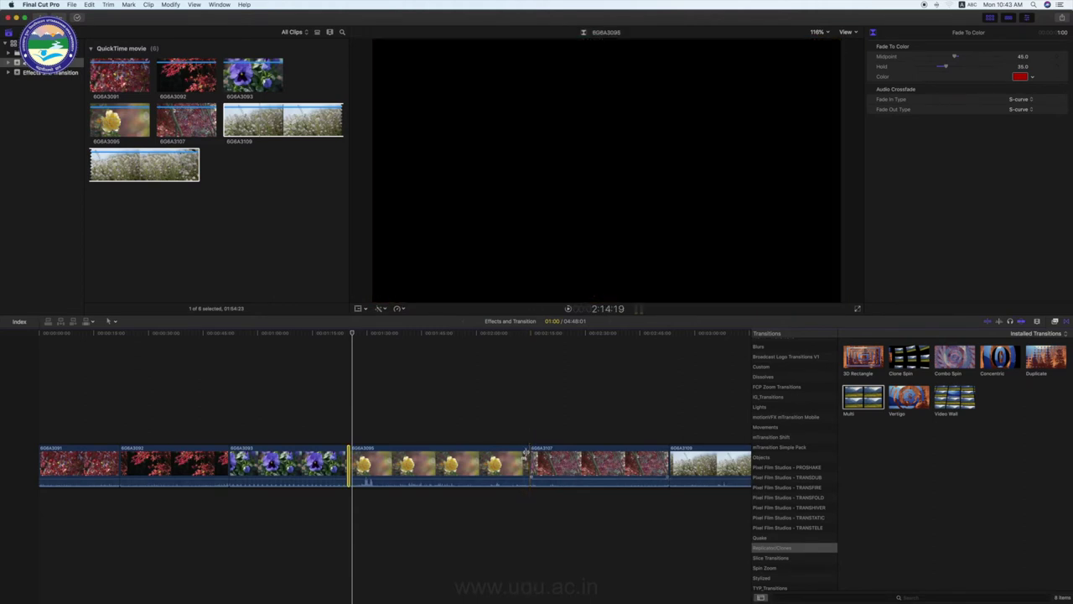
Trim the rose clip's end, place Multi on the rose–red-leaf cut, and play it back.
drag(526, 452, 537, 461)
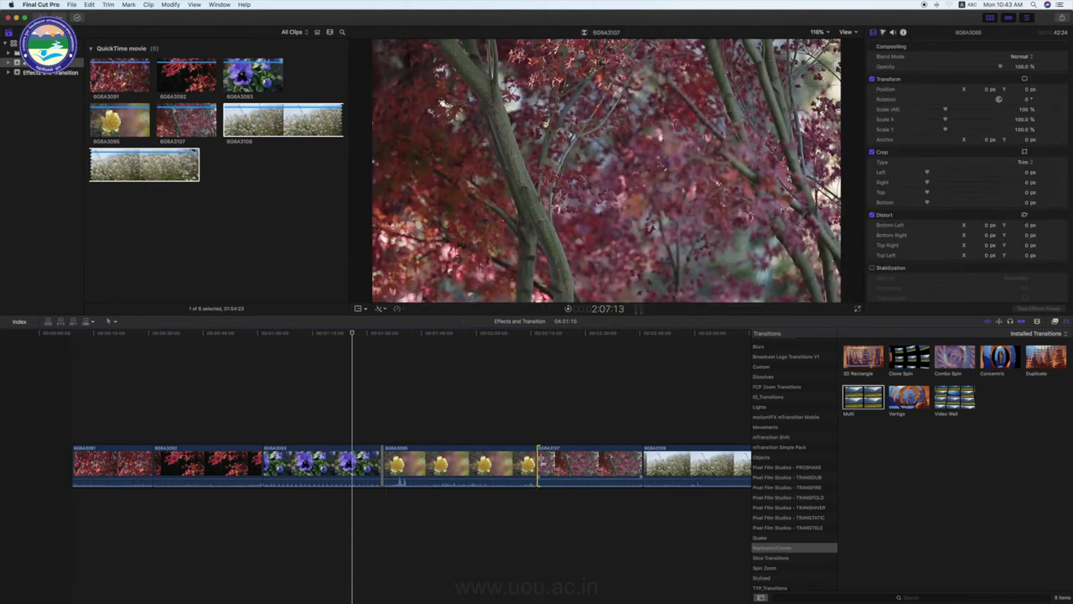
drag(863, 399, 540, 459)
click(526, 334)
key(space)
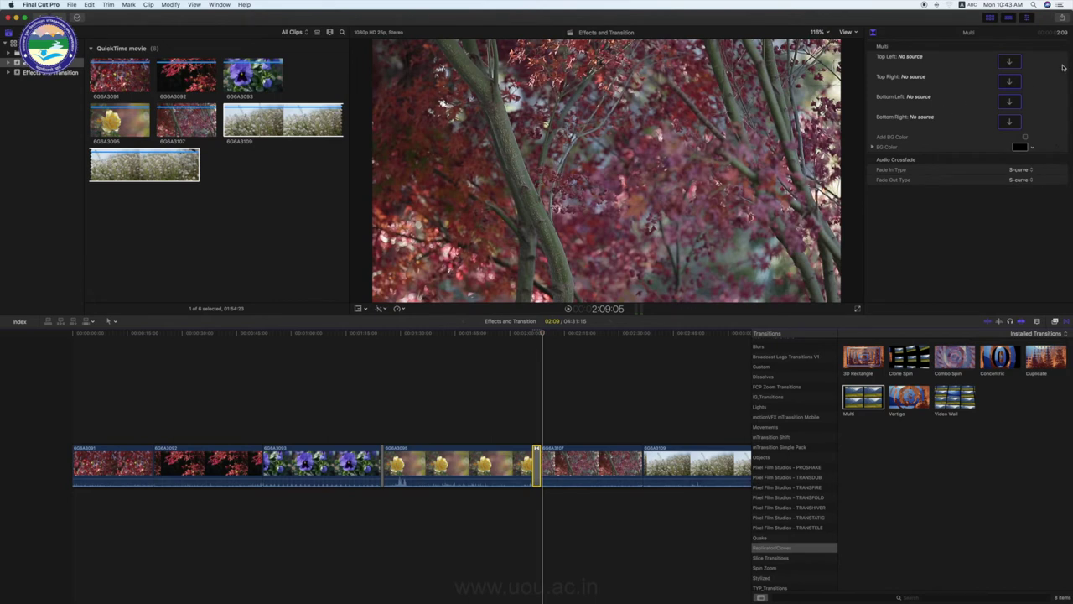
Assign red-leaf clip 6G6A3091 to the Multi transition's top-left quadrant.
click(1017, 68)
click(1010, 62)
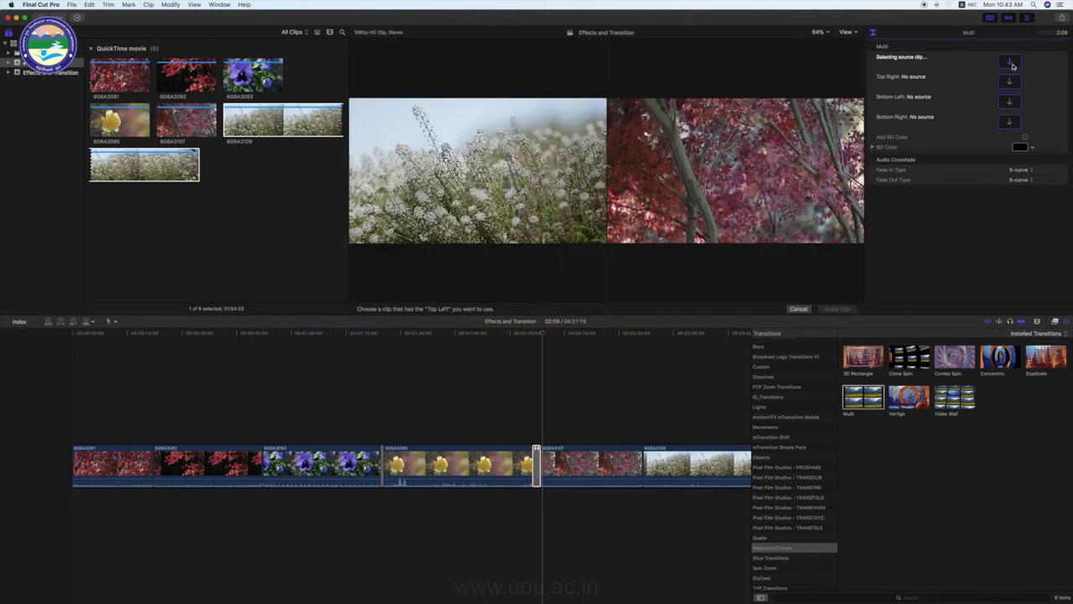
click(112, 81)
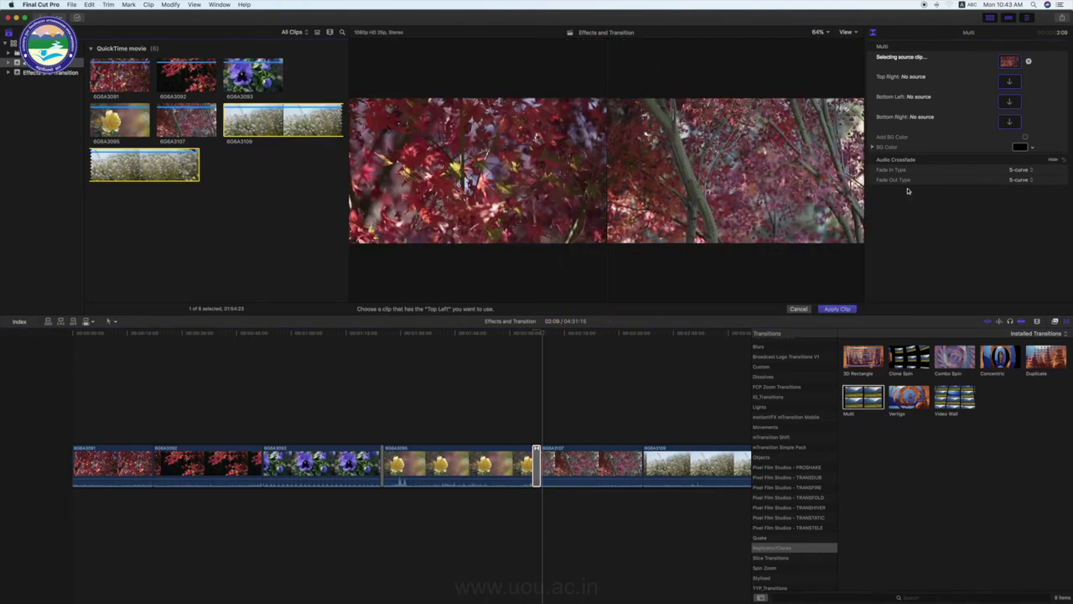
click(833, 309)
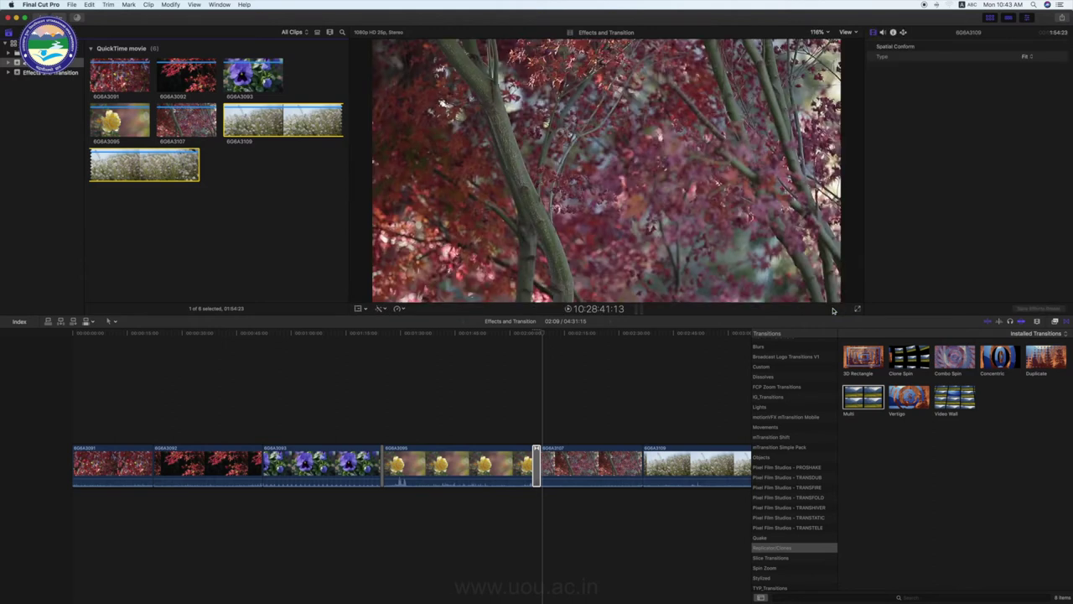
click(533, 335)
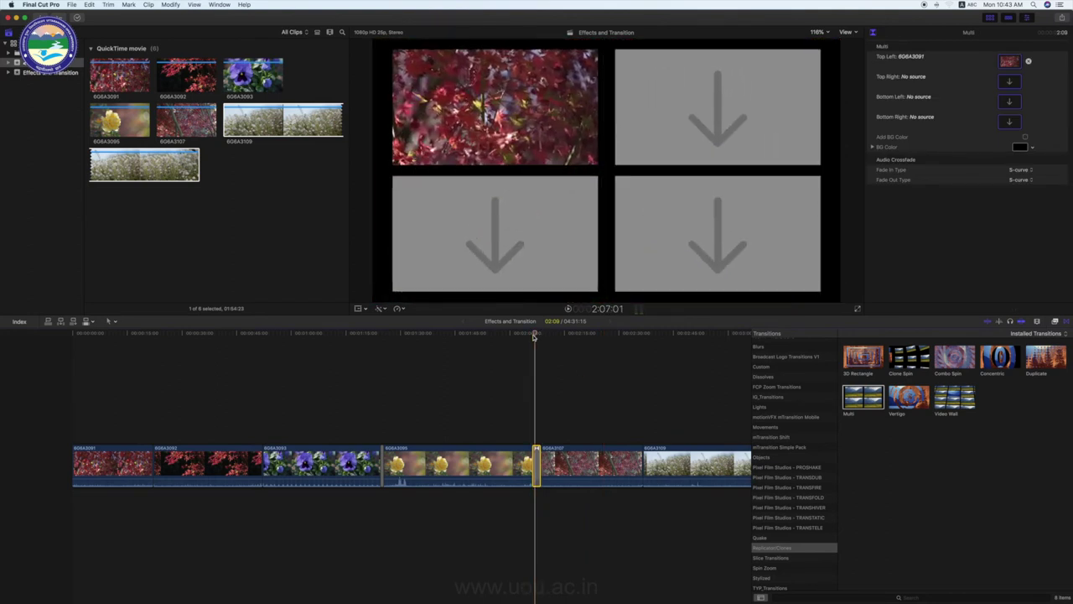
Fill the remaining quadrants with pansy, white-flower 6G6A3109 and yellow-rose 6G6A3095, then apply and play back.
click(1008, 81)
click(249, 74)
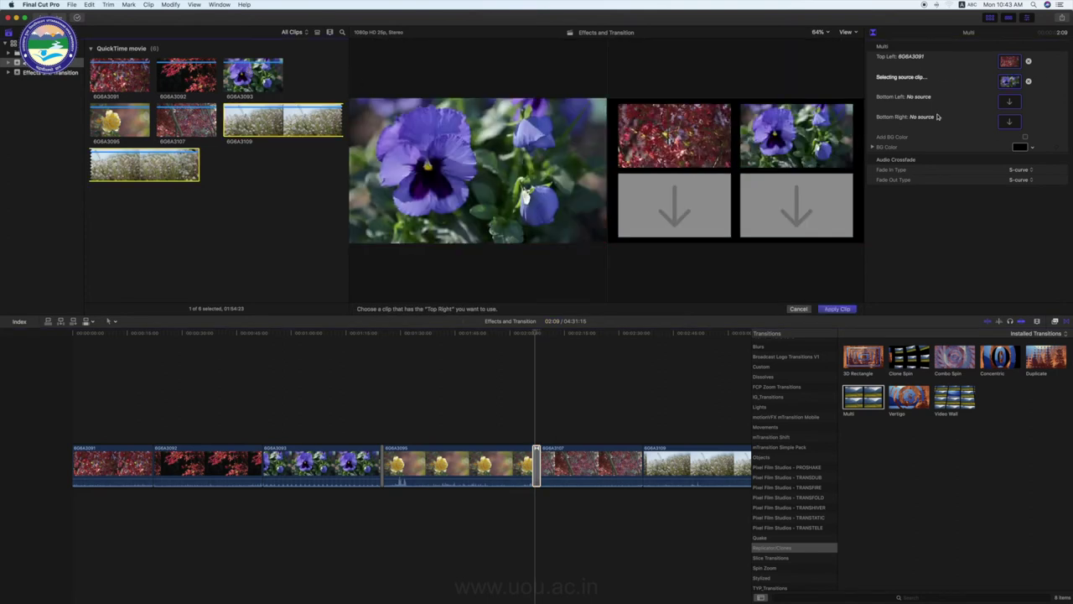
click(191, 122)
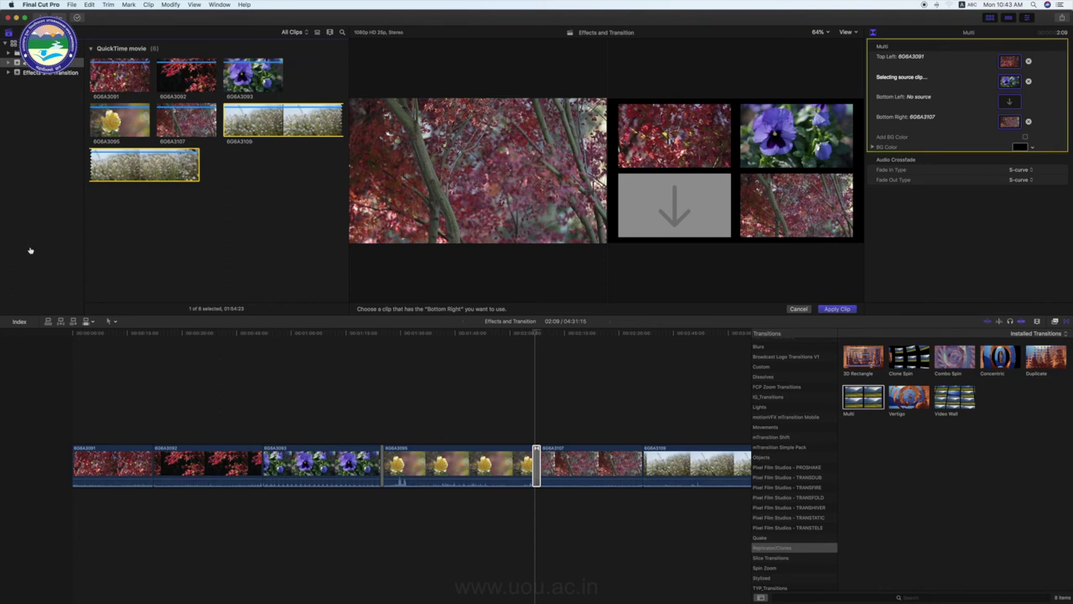
click(126, 160)
click(1009, 101)
click(101, 122)
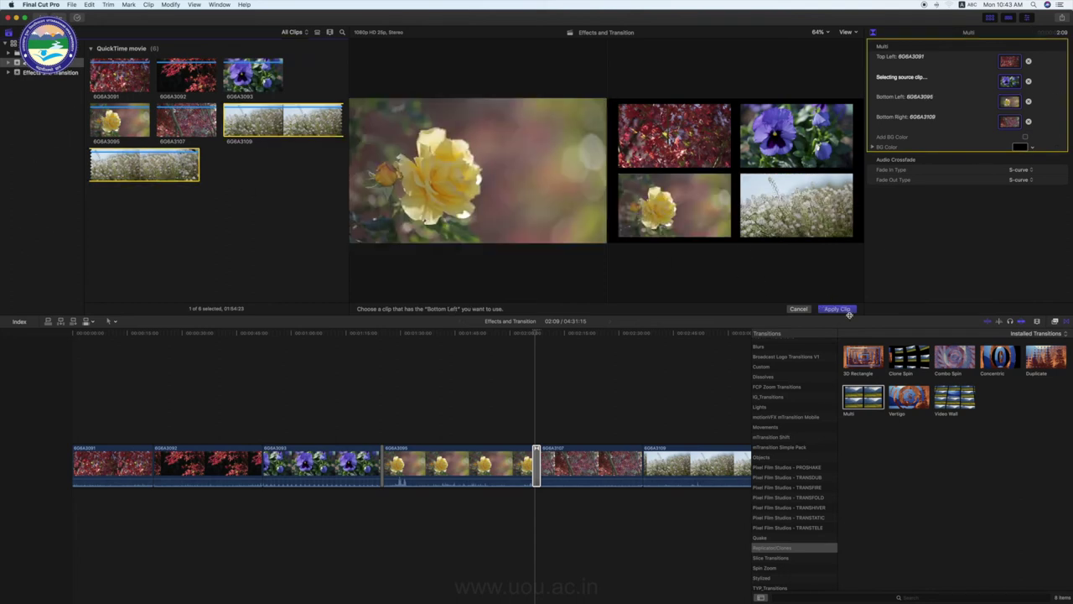
click(845, 309)
key(space)
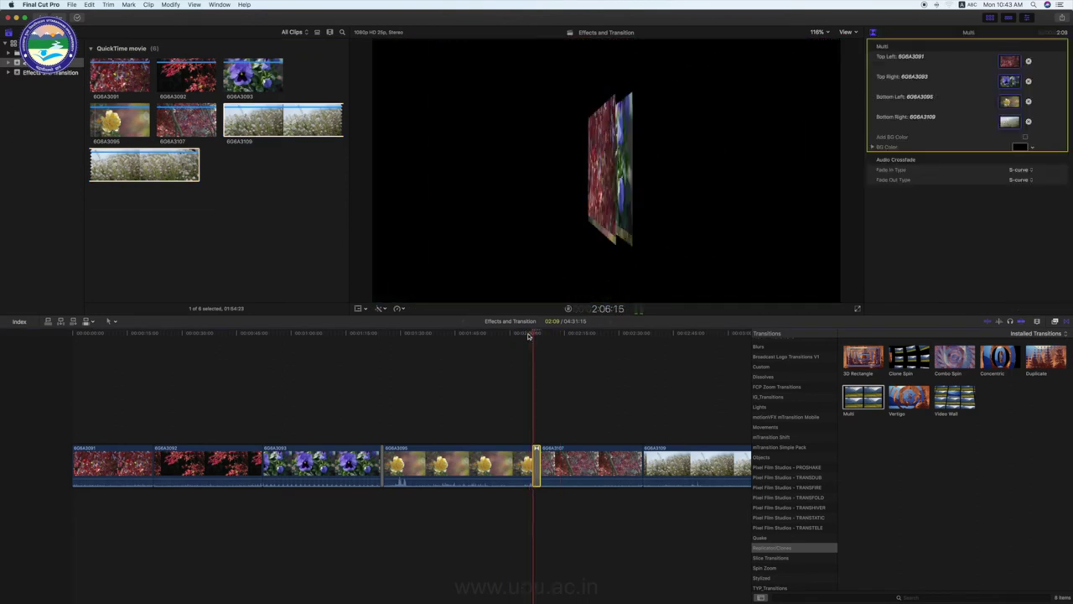